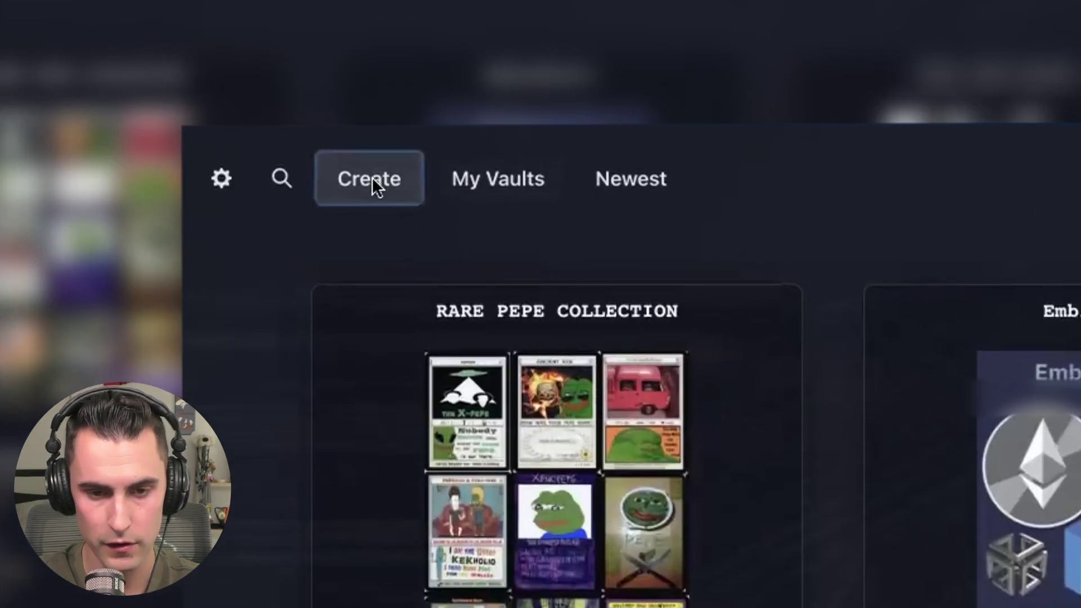
Start a new Public vault and advance to the vault name and description fields.
left_click(104, 52)
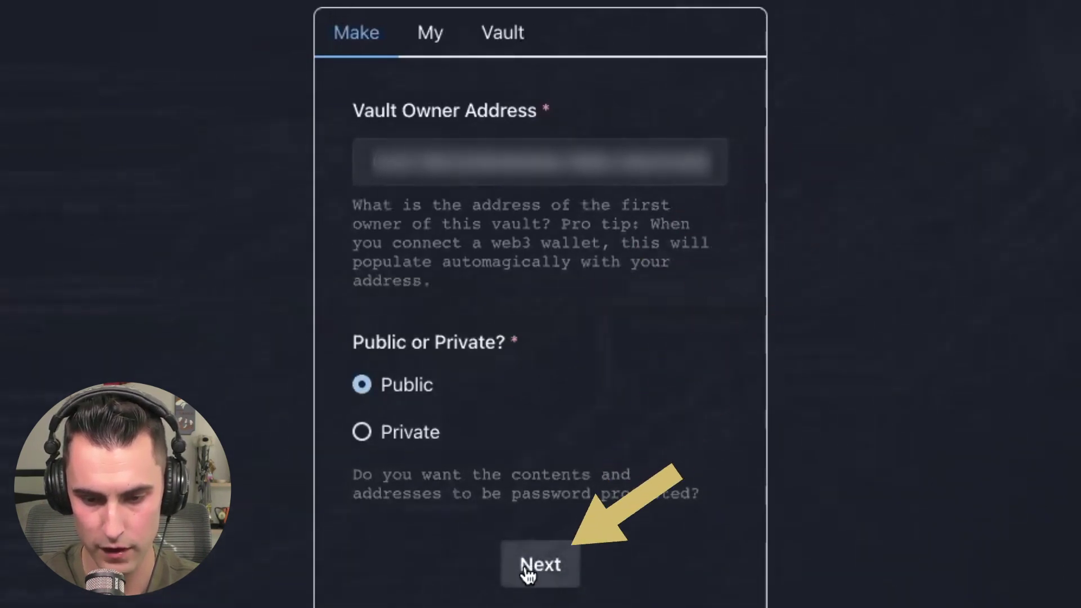
left_click(527, 565)
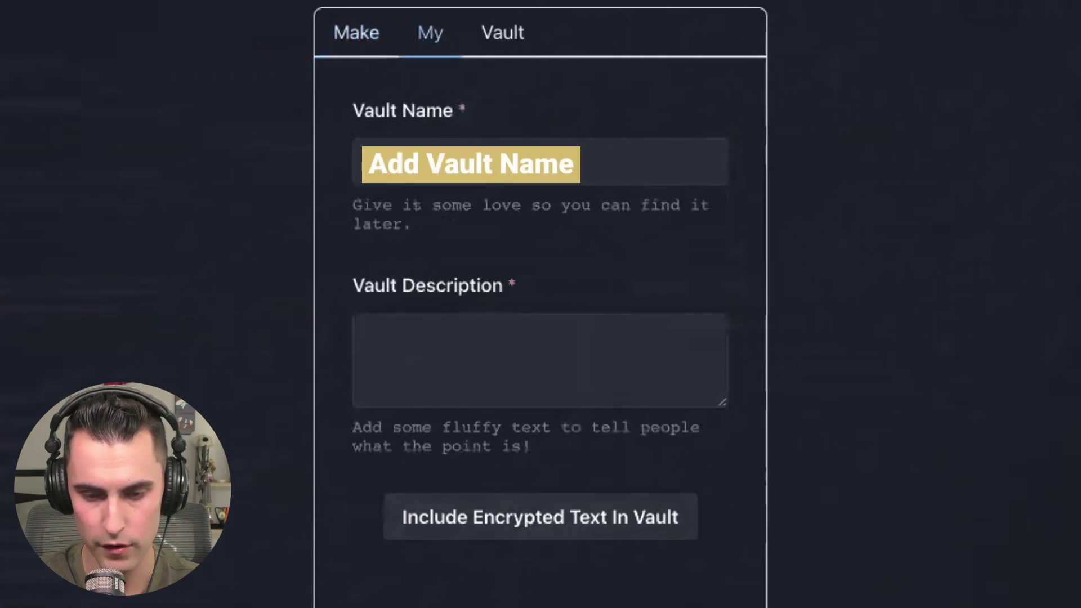
left_click(371, 331)
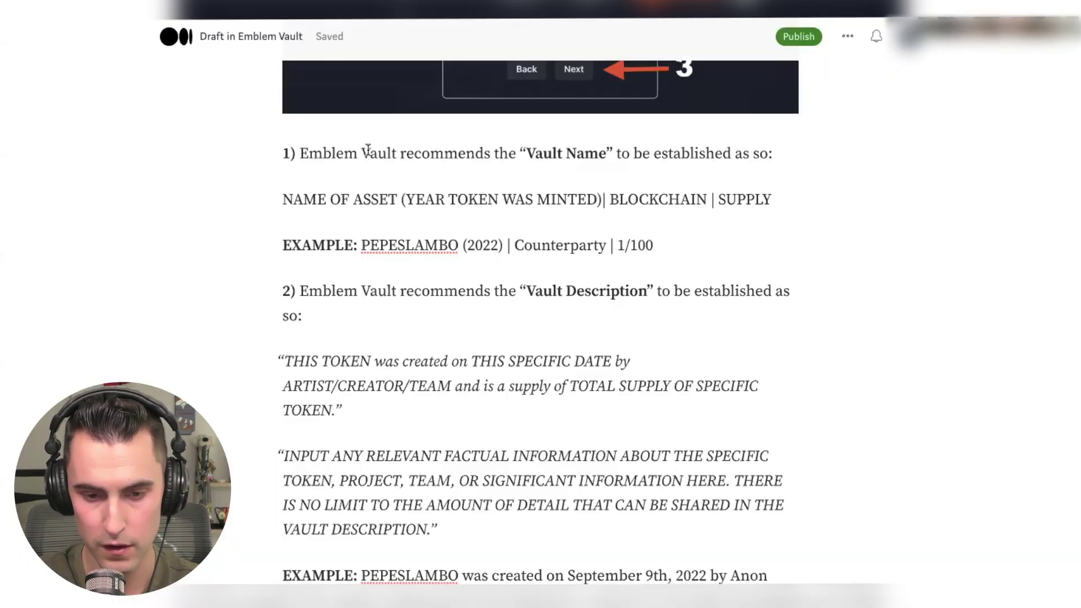
Copy the guide's example and paste 'PEPESLAMBO (2022) | Counterparty | 1/100' as the vault name.
scroll(367, 150, "up", 5)
scroll(365, 156, "down", 4)
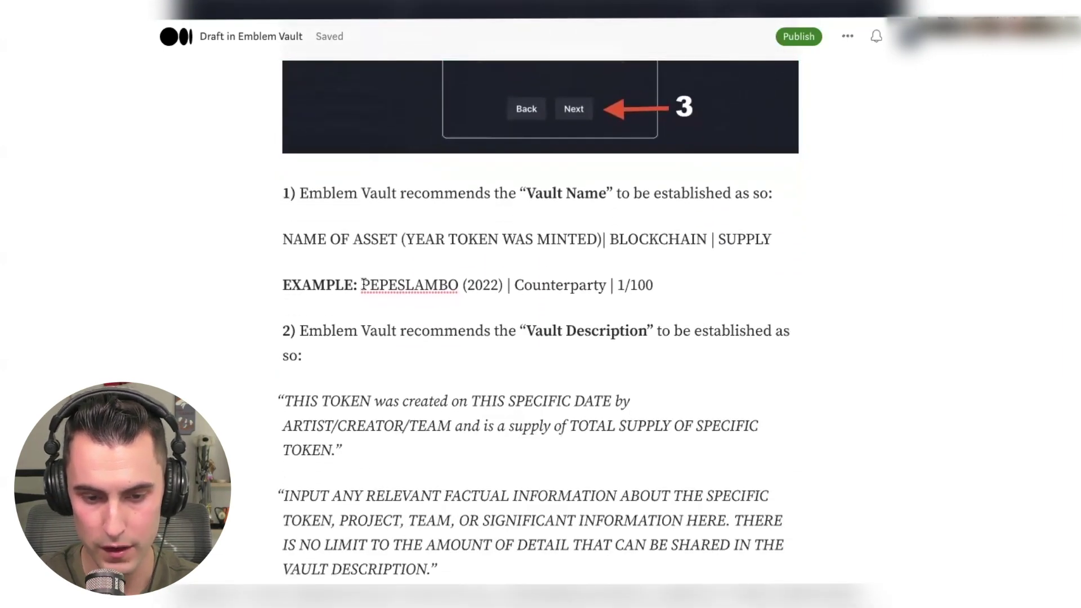
left_click_drag(363, 283, 663, 288)
key("ctrl+c")
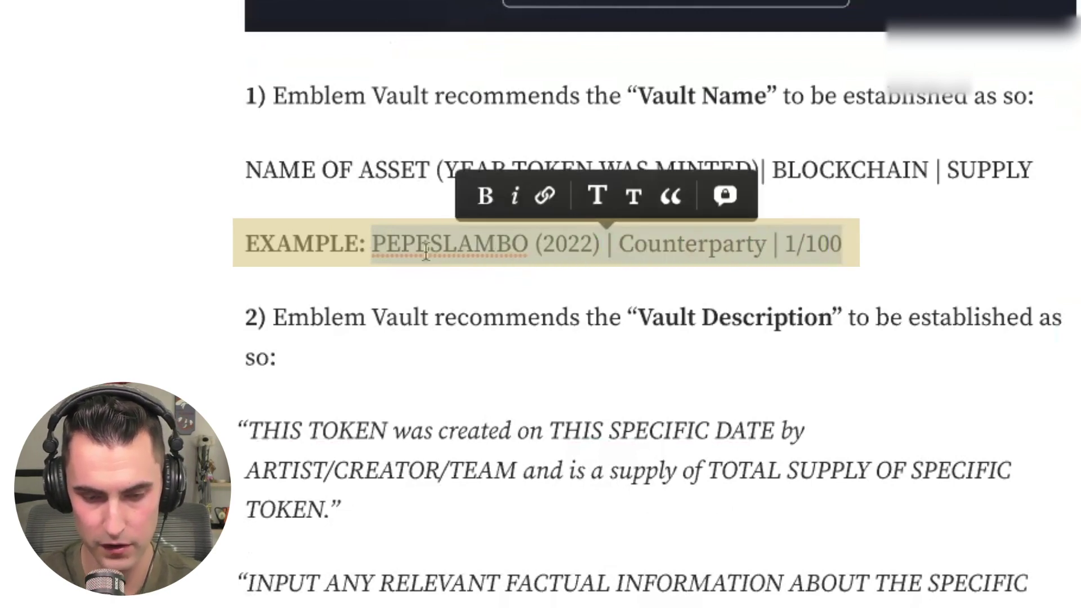
left_click(429, 234)
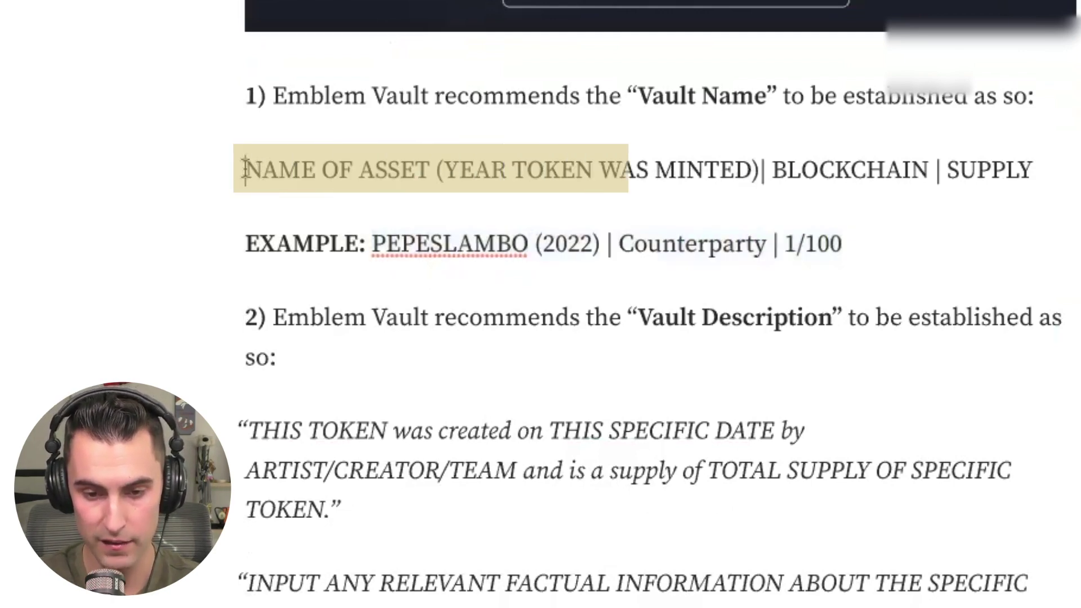
left_click_drag(701, 144, 1026, 163)
left_click(1000, 266)
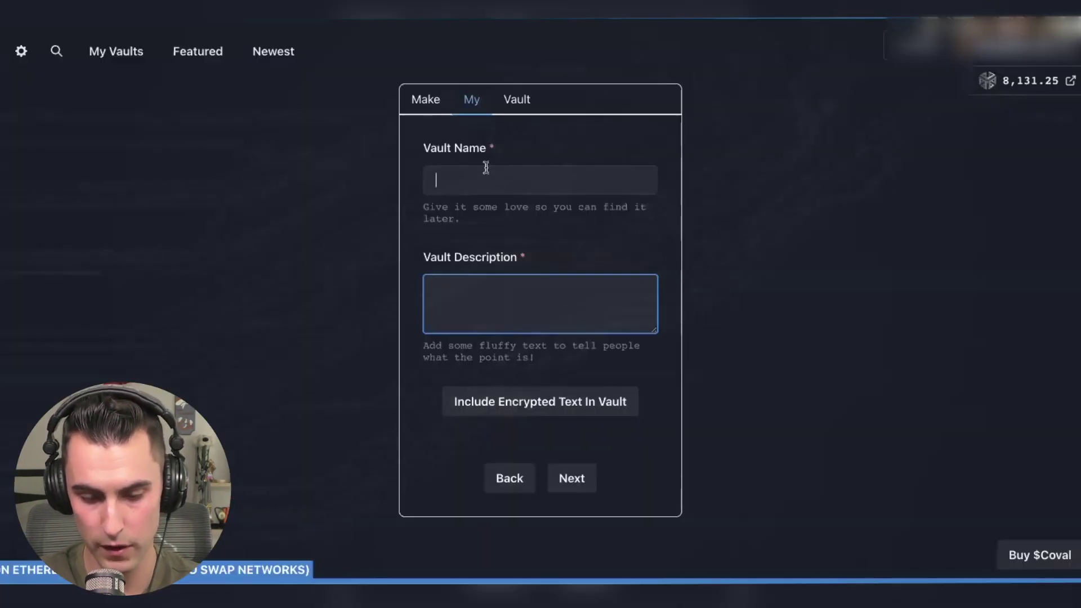
left_click(486, 168)
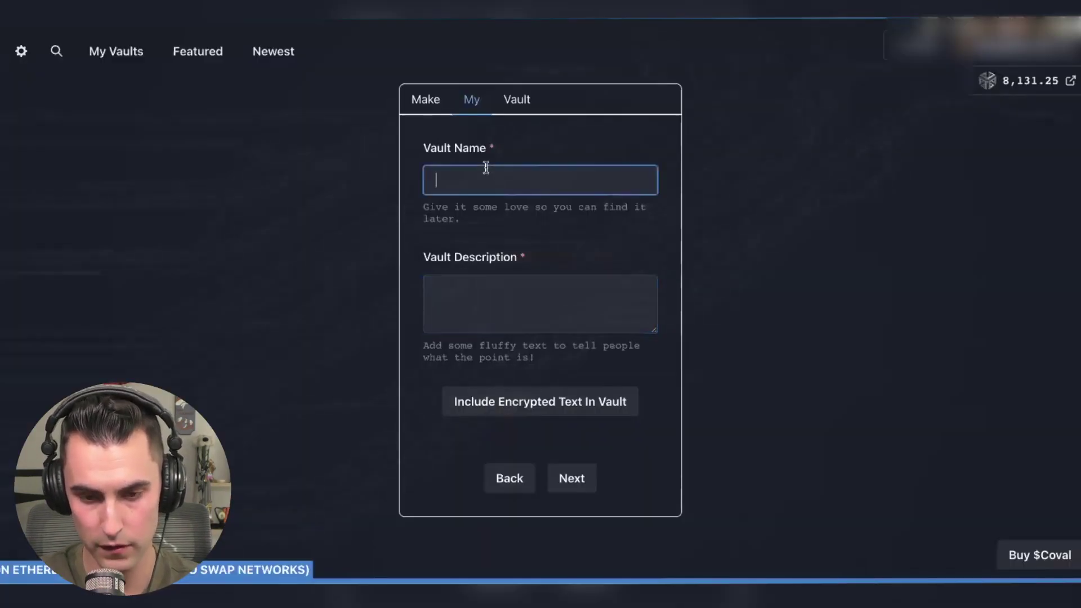
key("ctrl+v")
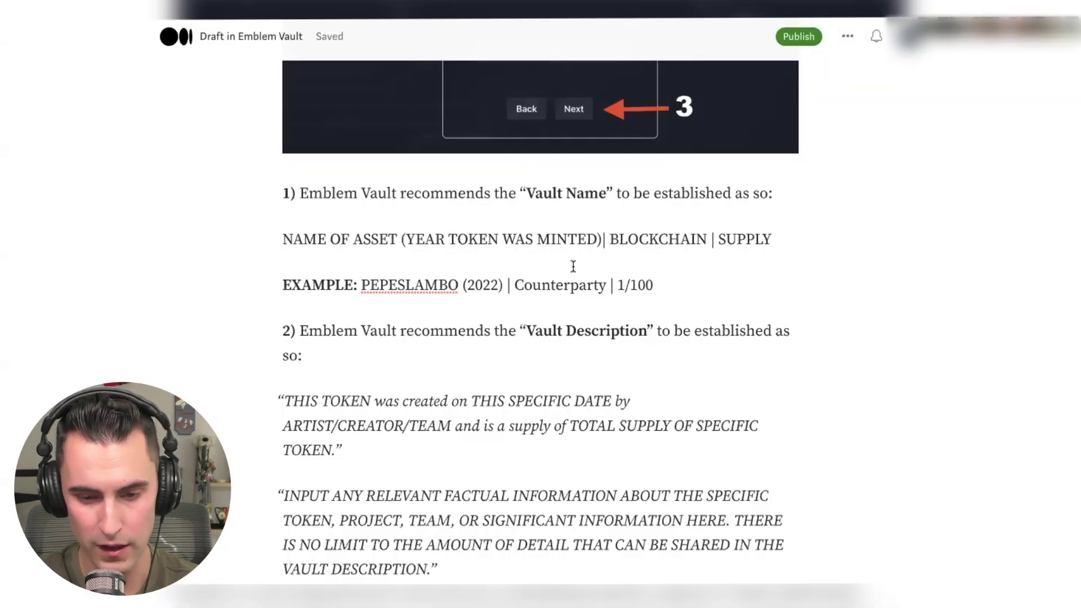
scroll(505, 268, "down", 2)
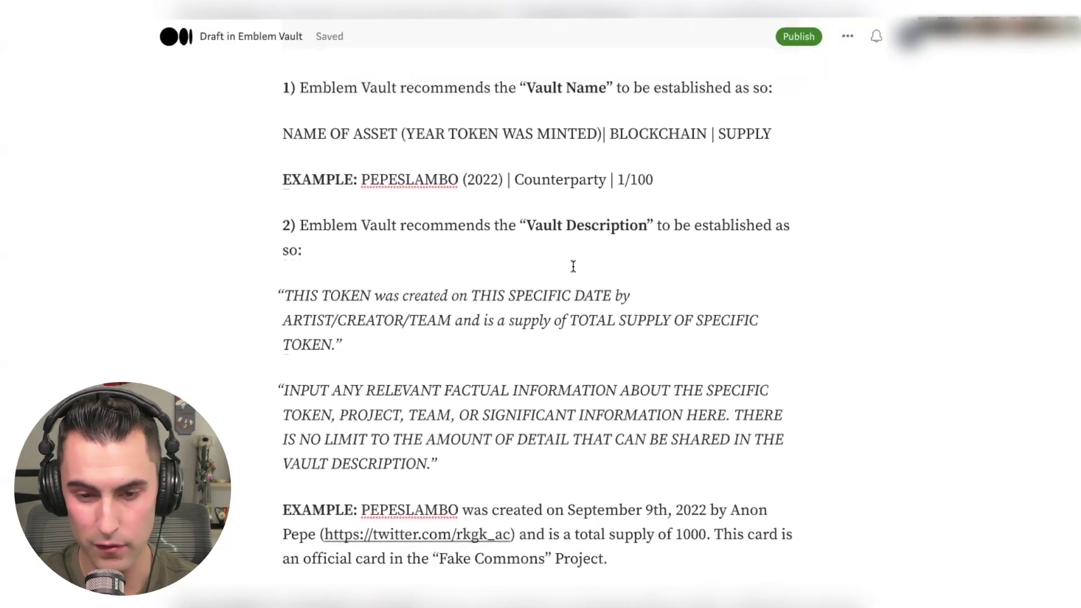
Paste the guide's two-paragraph Nakamoto Card example as the vault description, then continue to the image step.
scroll(573, 266, "down", 2)
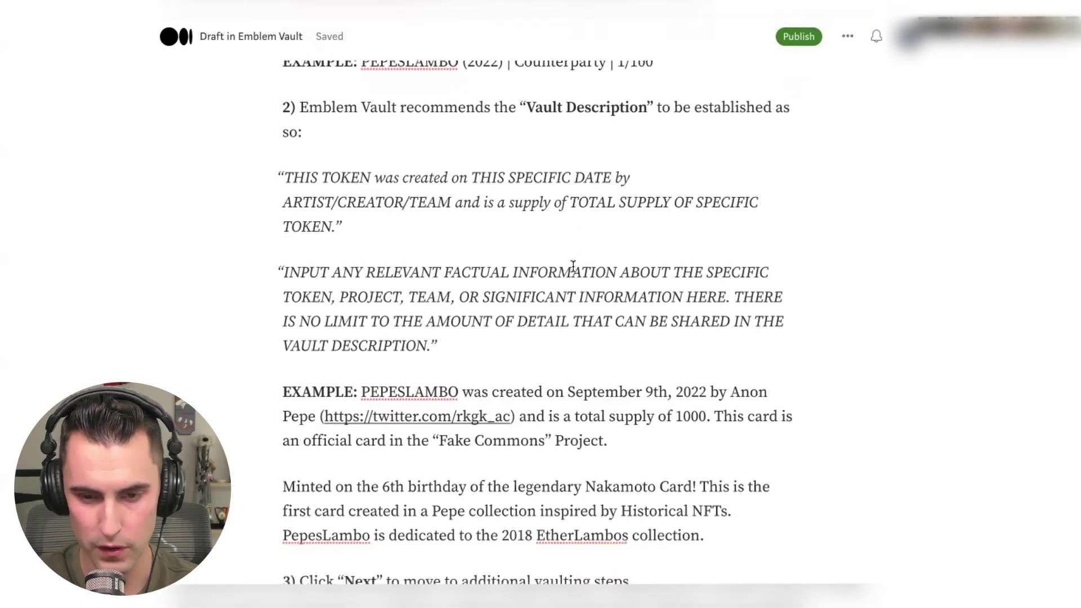
scroll(573, 266, "down", 3)
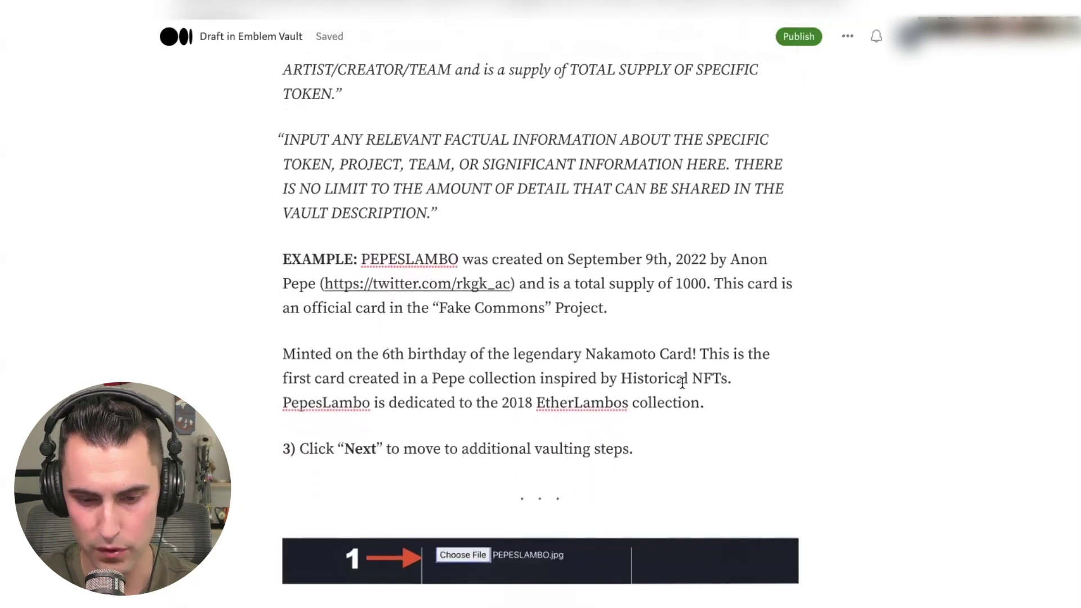
left_click_drag(709, 402, 362, 261)
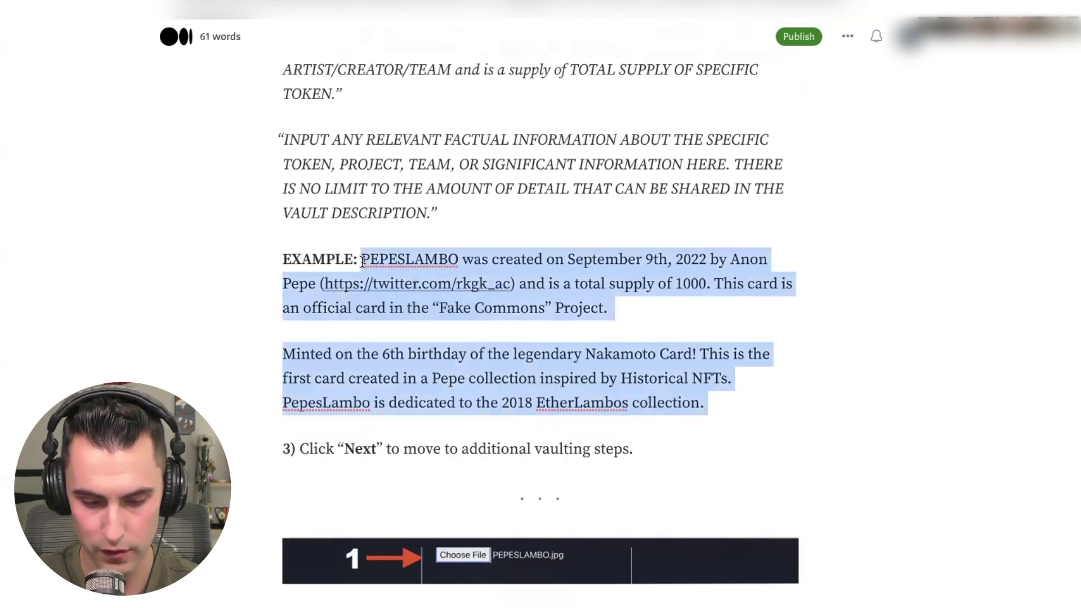
left_click(848, 320)
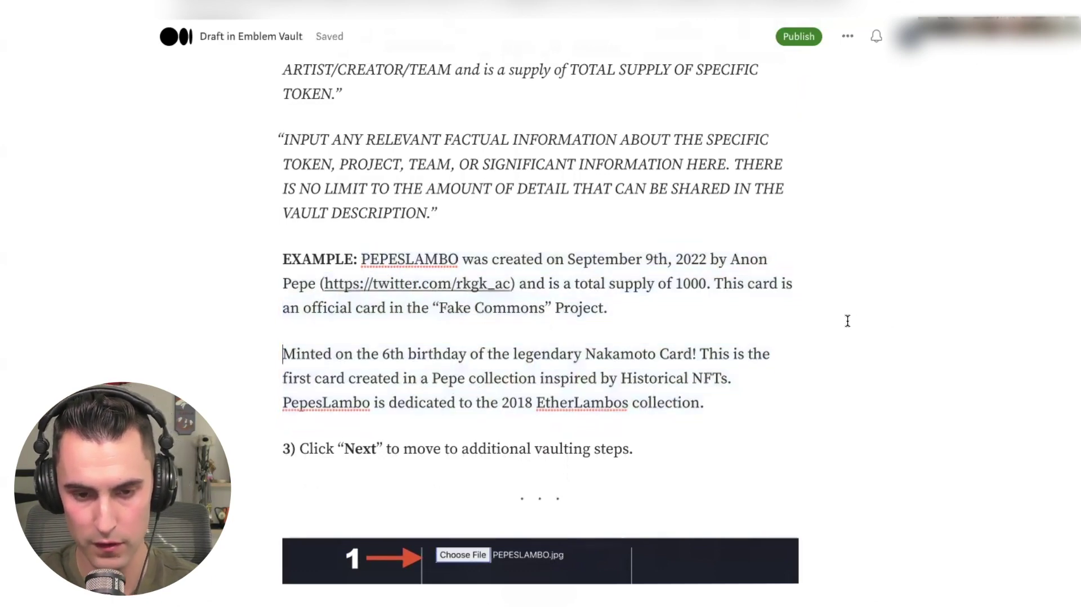
scroll(847, 319, "up", 2)
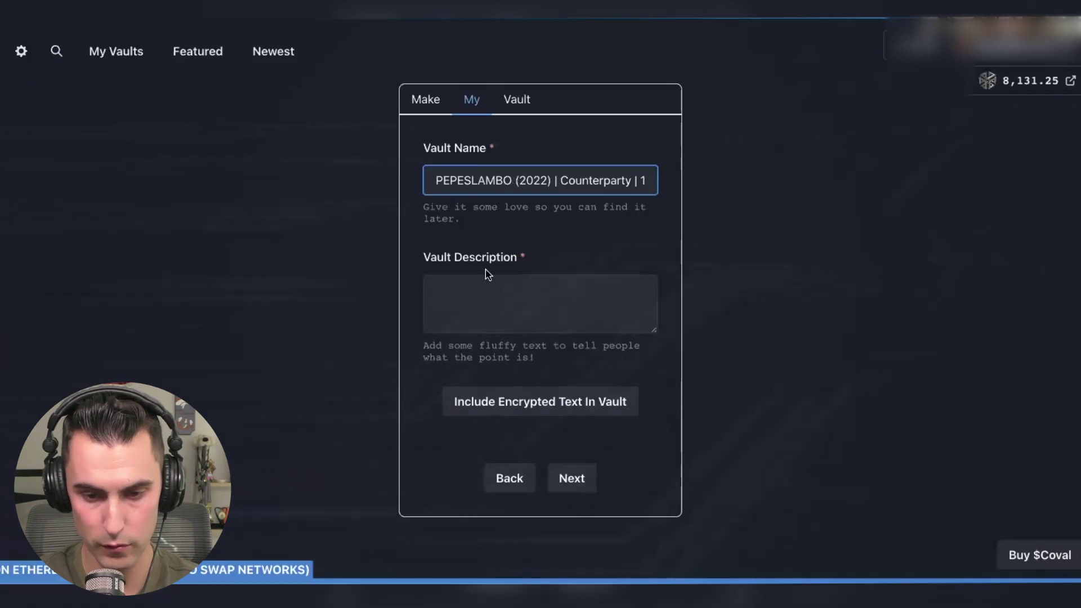
left_click(483, 284)
type("Minted on the 6th birthday of the legendary Nakamoto Card! This is the first card created in a Pepe collection inspired by Historical NFTs. PepesLambo is dedicated to the 2018 EtherLambos collection.")
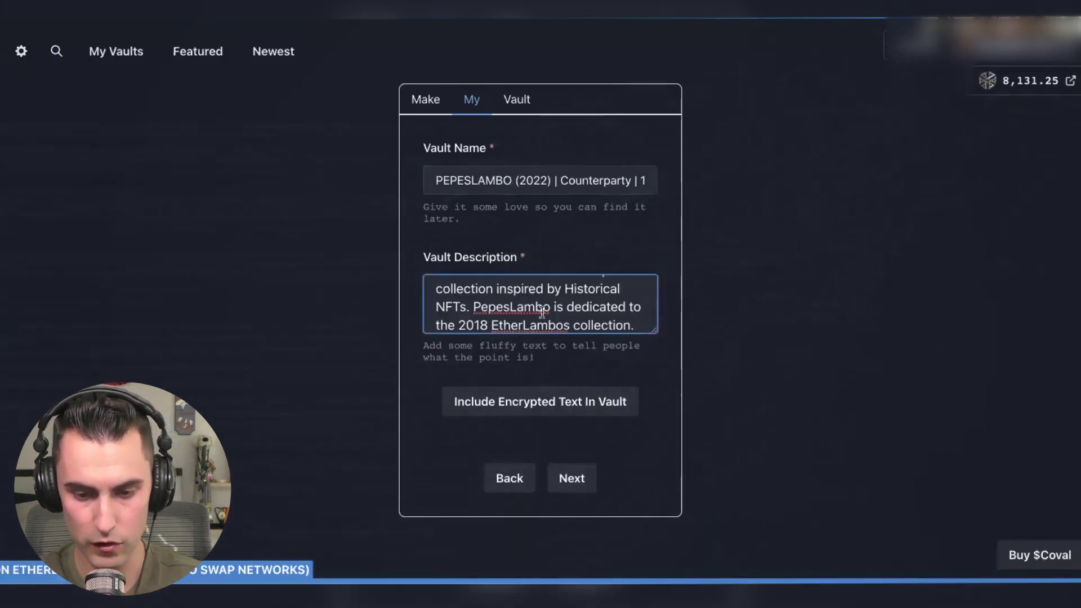
scroll(540, 304, "up", 2)
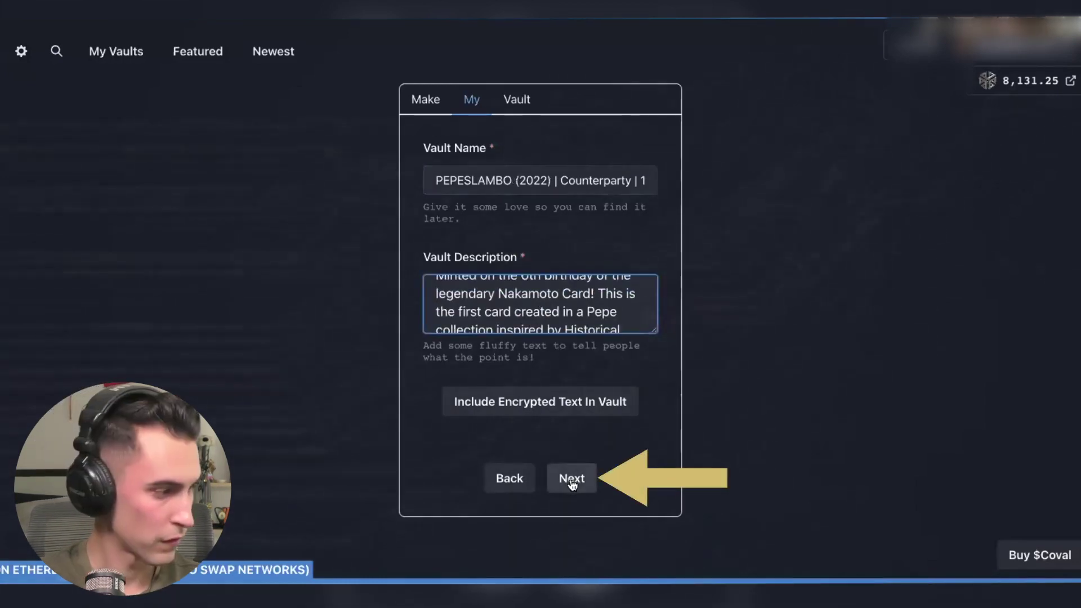
left_click(572, 478)
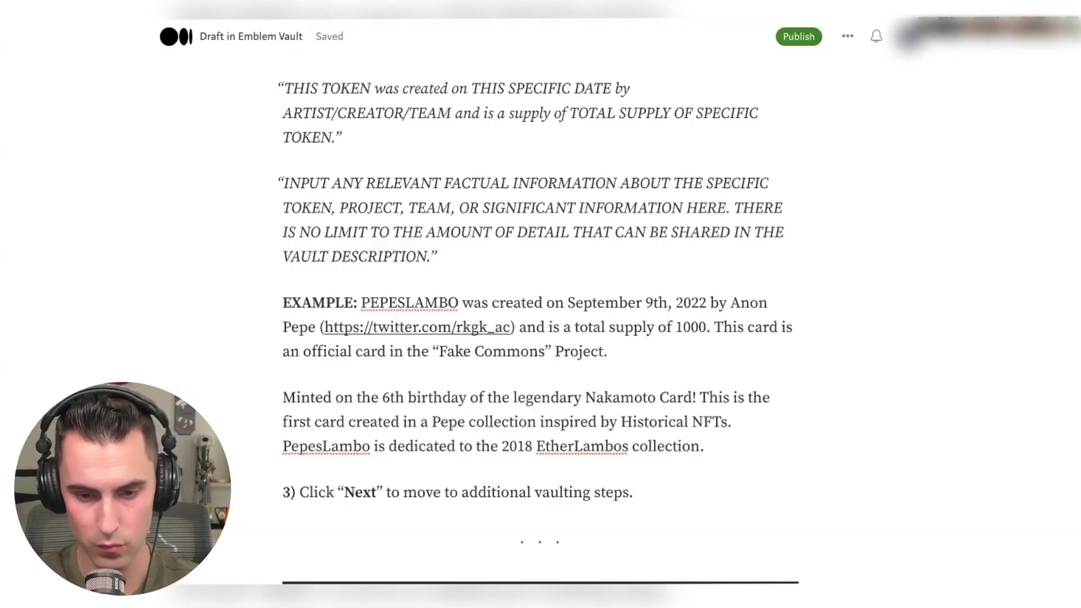
Save the Pepes Lambo card image from XChain's PEPESLAMBO asset page to the computer.
scroll(515, 186, "up", 8)
scroll(517, 186, "down", 5)
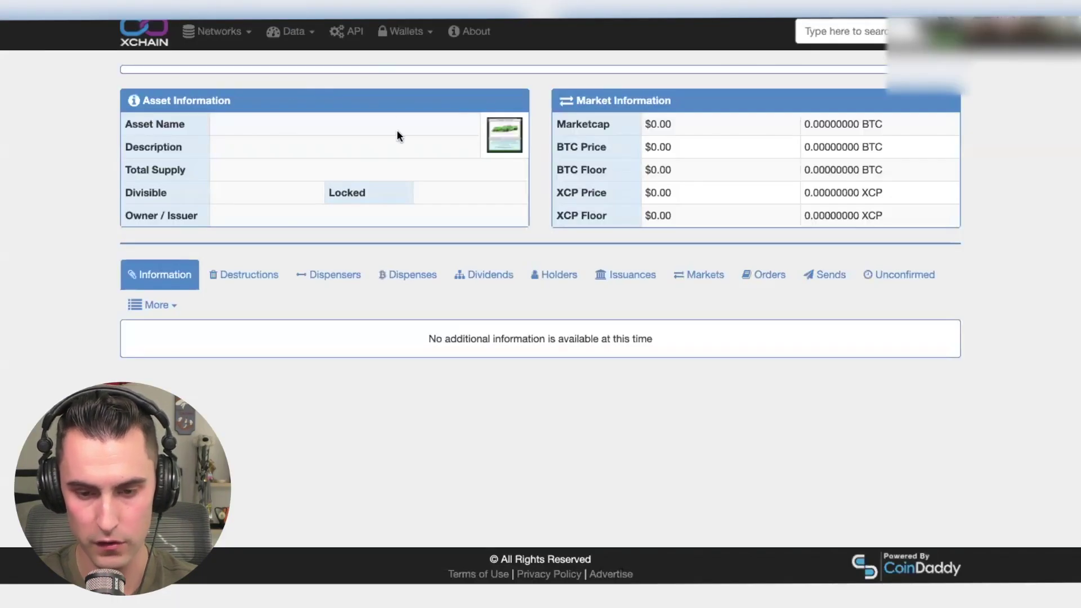
scroll(338, 287, "down", 5)
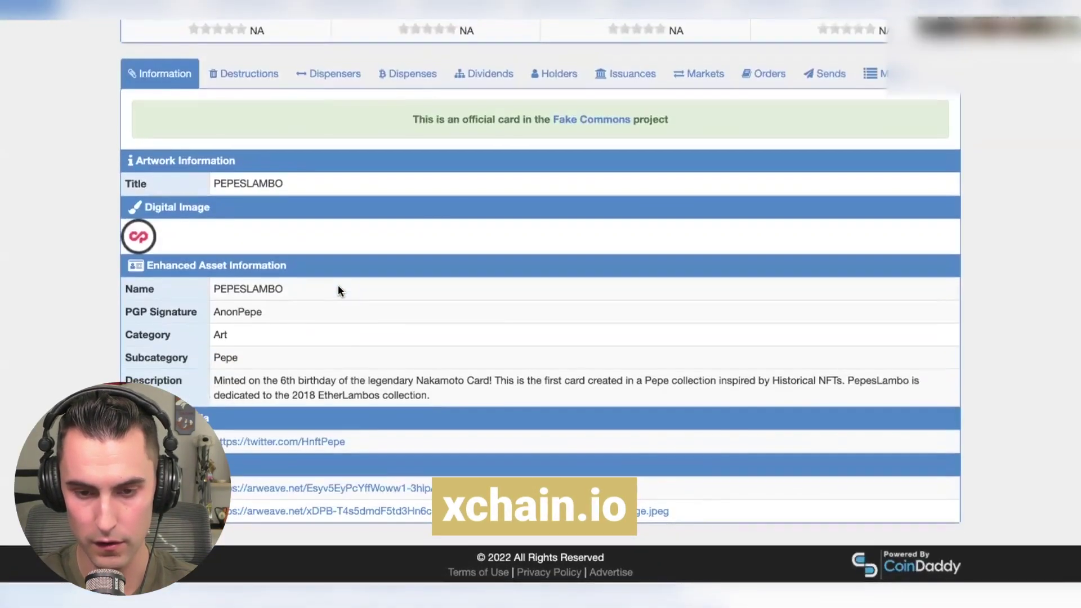
scroll(338, 288, "down", 3)
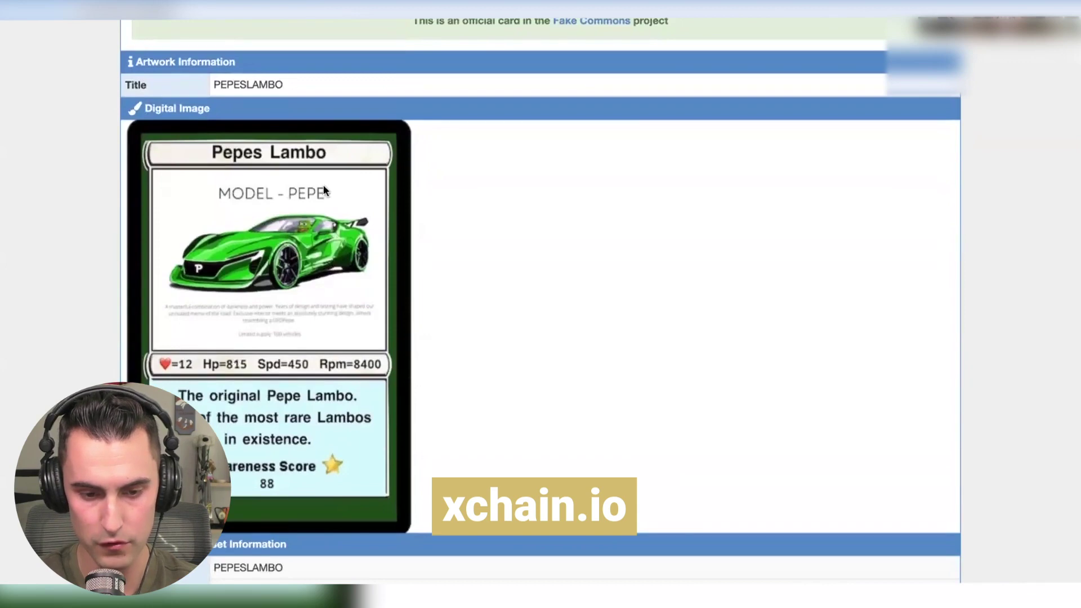
scroll(304, 218, "up", 1)
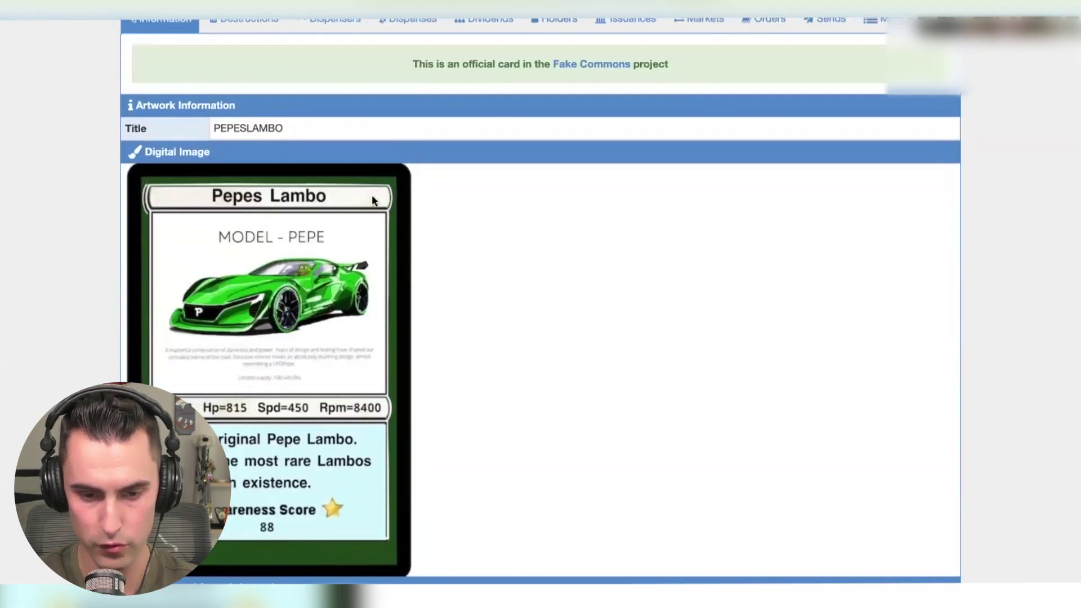
right_click(320, 277)
left_click(351, 306)
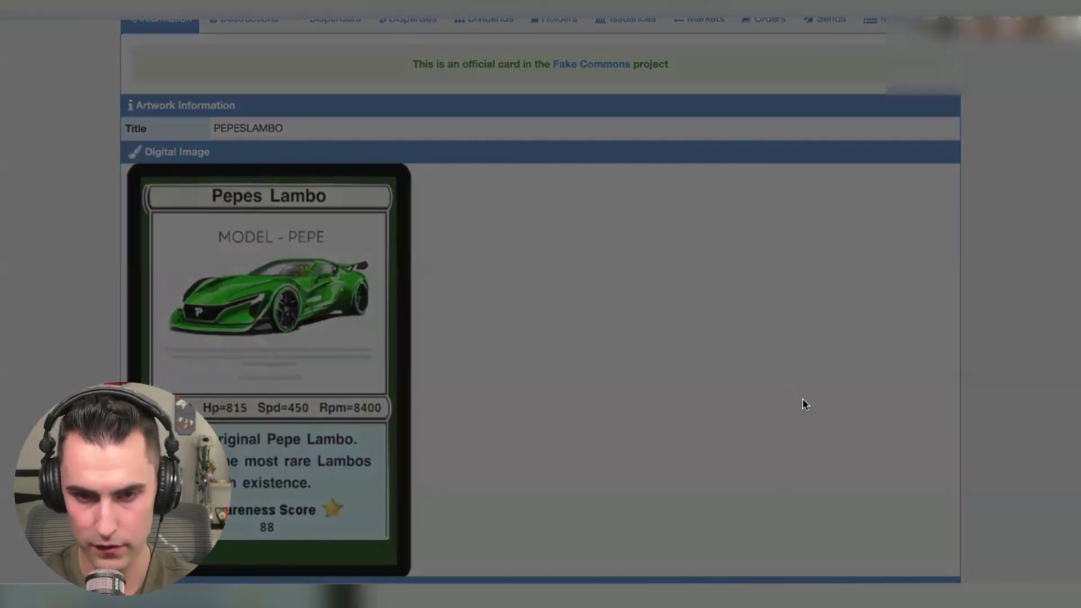
key("Return")
key("ctrl+Tab")
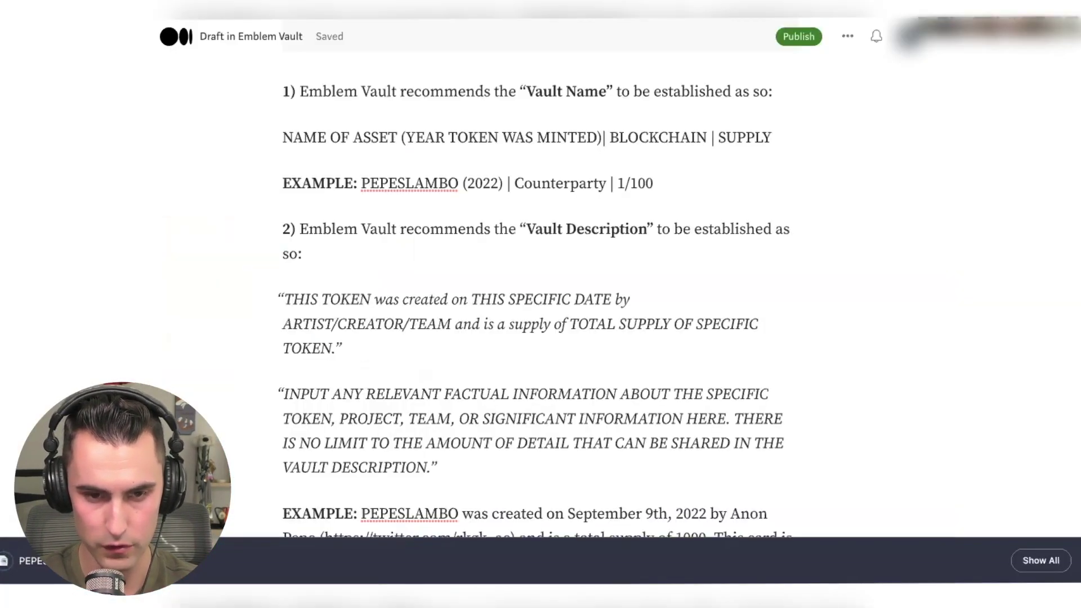
Upload PEPESLAMBO.jpg as the vault image and create the vault for 250 Coval.
key("ctrl+shift+Tab")
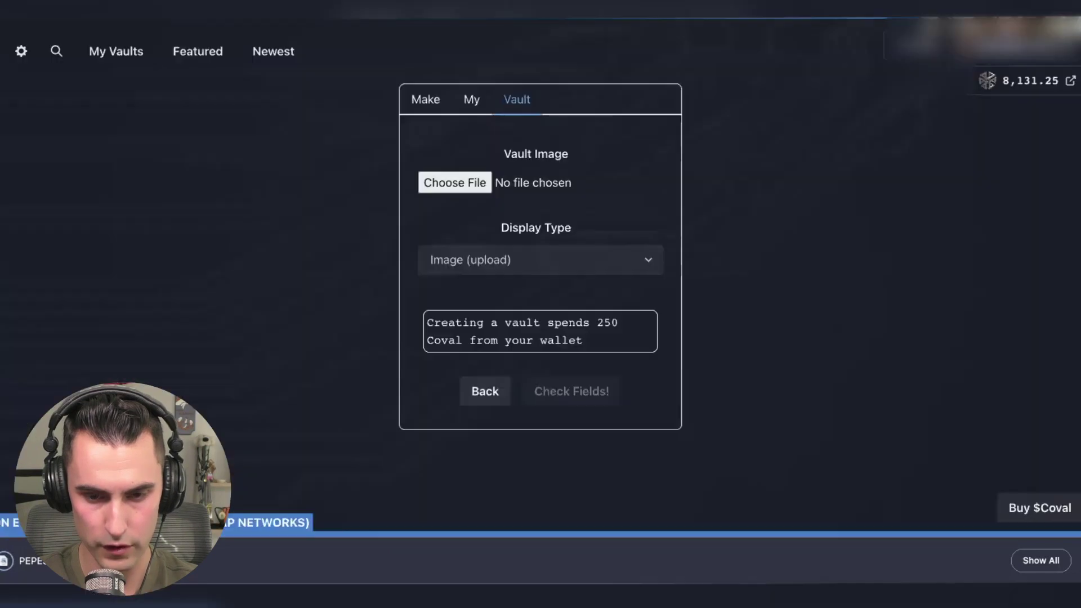
left_click(448, 181)
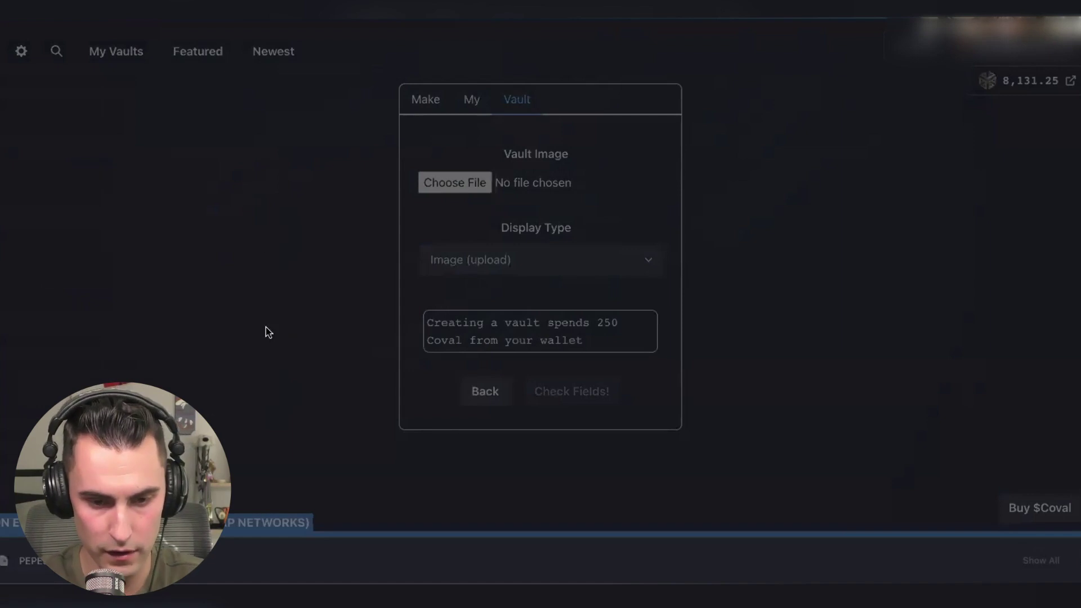
double_click(262, 246)
scroll(502, 381, "down", 3)
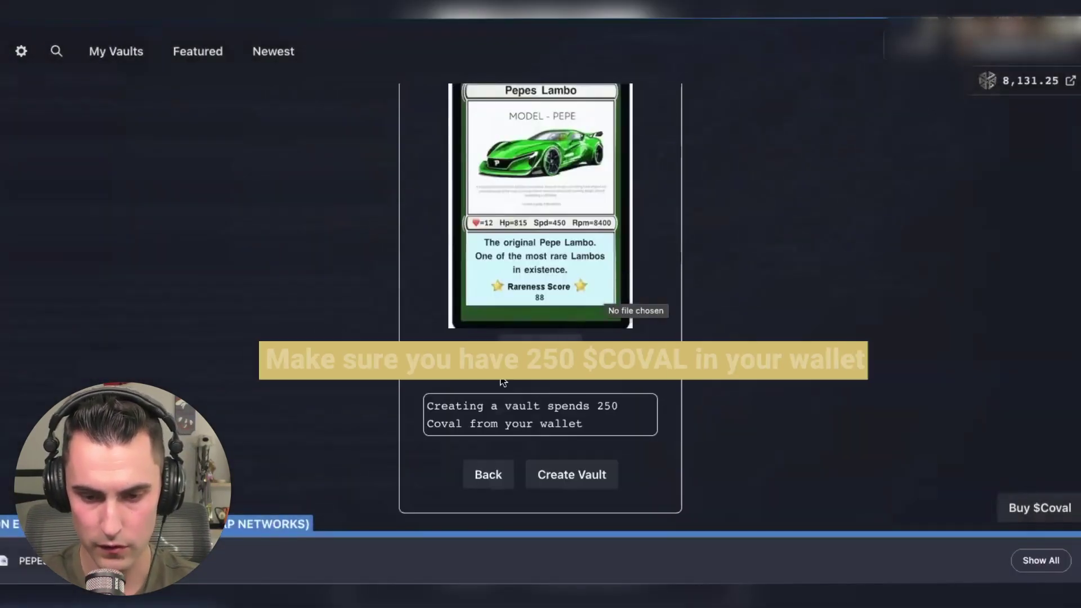
left_click(582, 479)
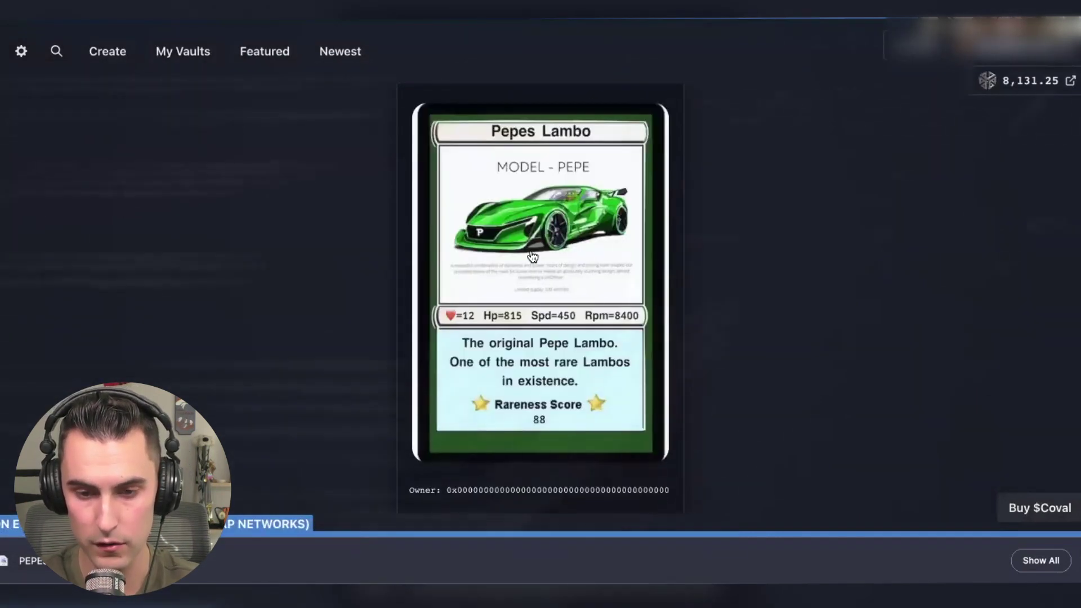
scroll(570, 142, "down", 2)
scroll(569, 142, "up", 2)
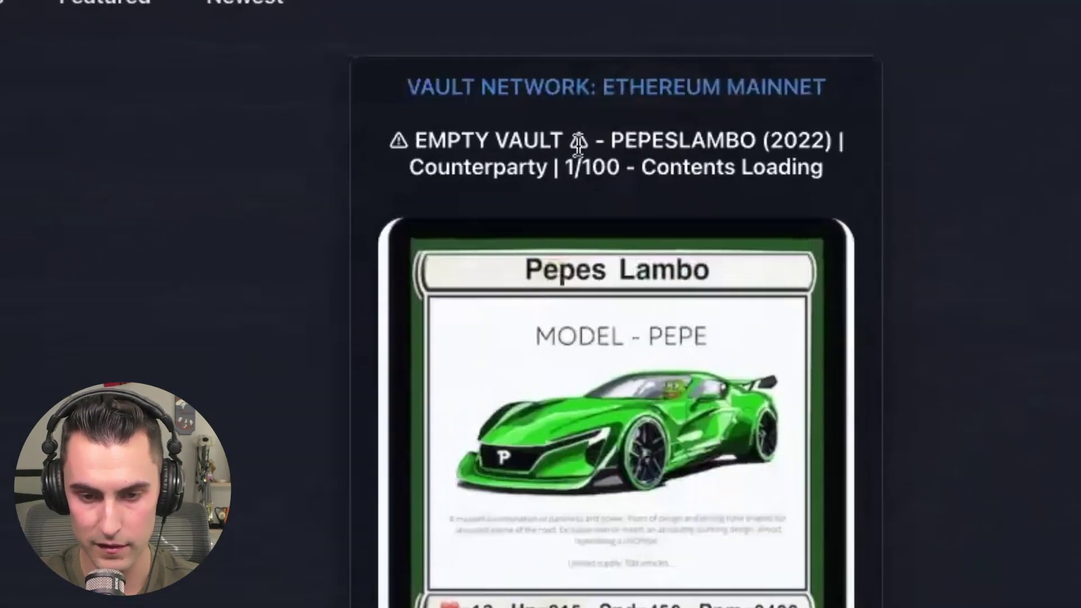
left_click_drag(565, 138, 357, 150)
left_click(905, 192)
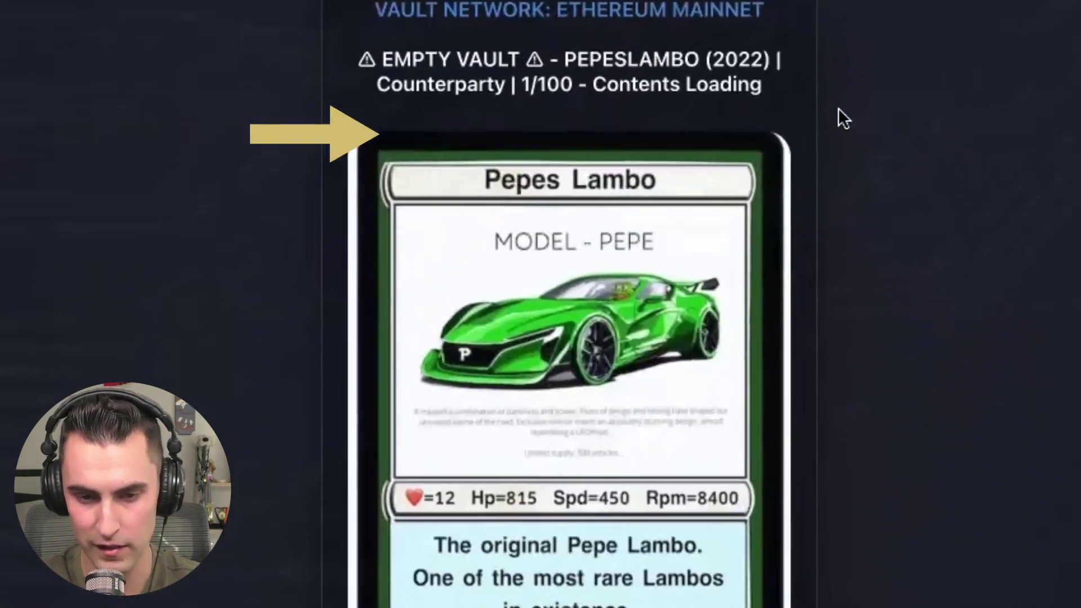
scroll(810, 79, "down", 10)
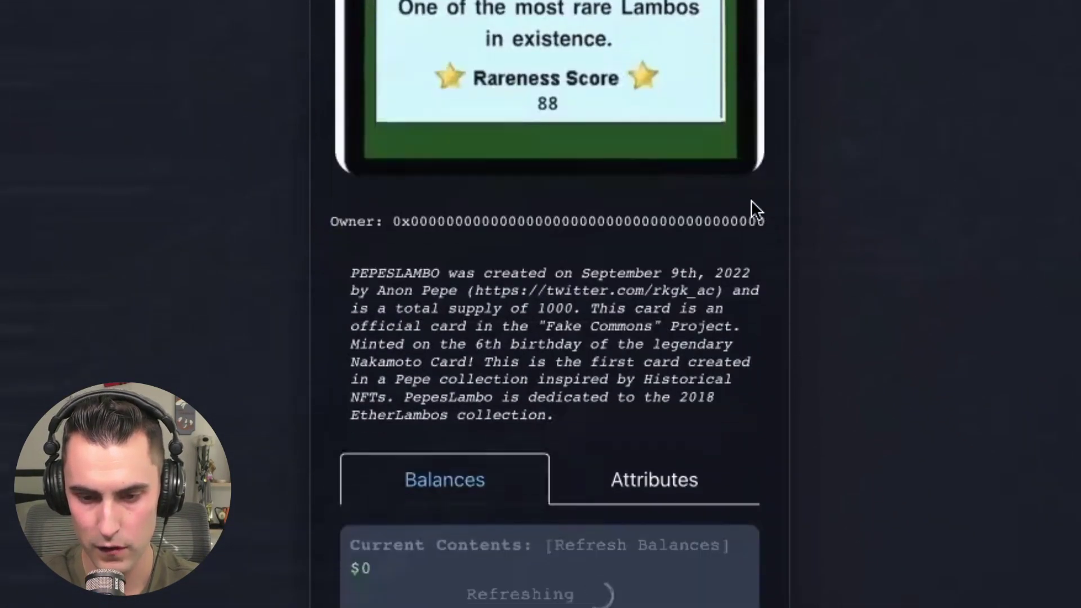
left_click_drag(769, 221, 337, 222)
left_click(959, 201)
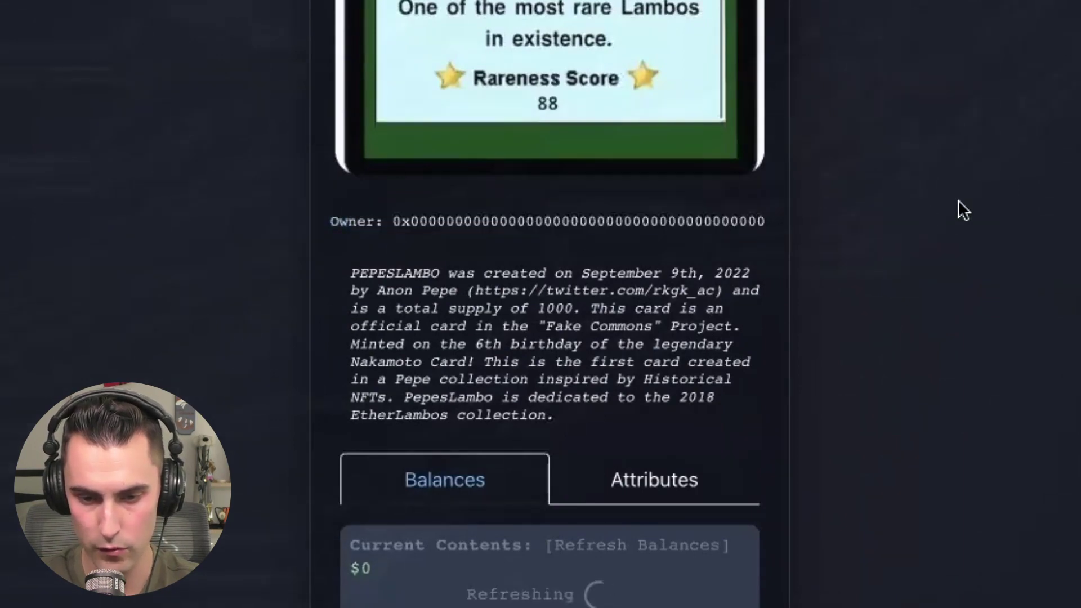
scroll(958, 201, "down", 3)
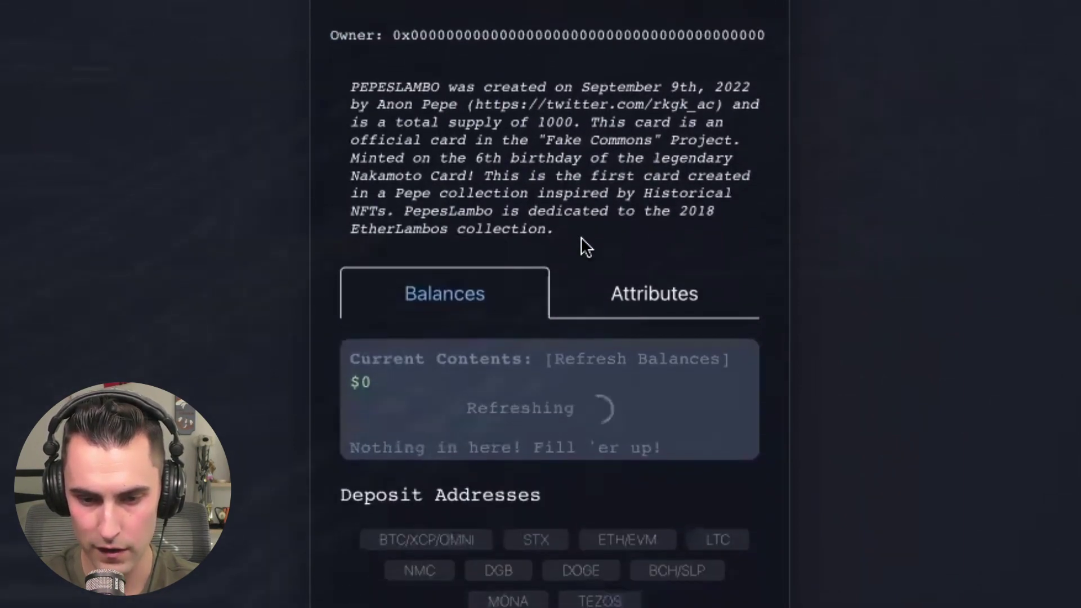
left_click_drag(580, 244, 342, 58)
left_click(826, 281)
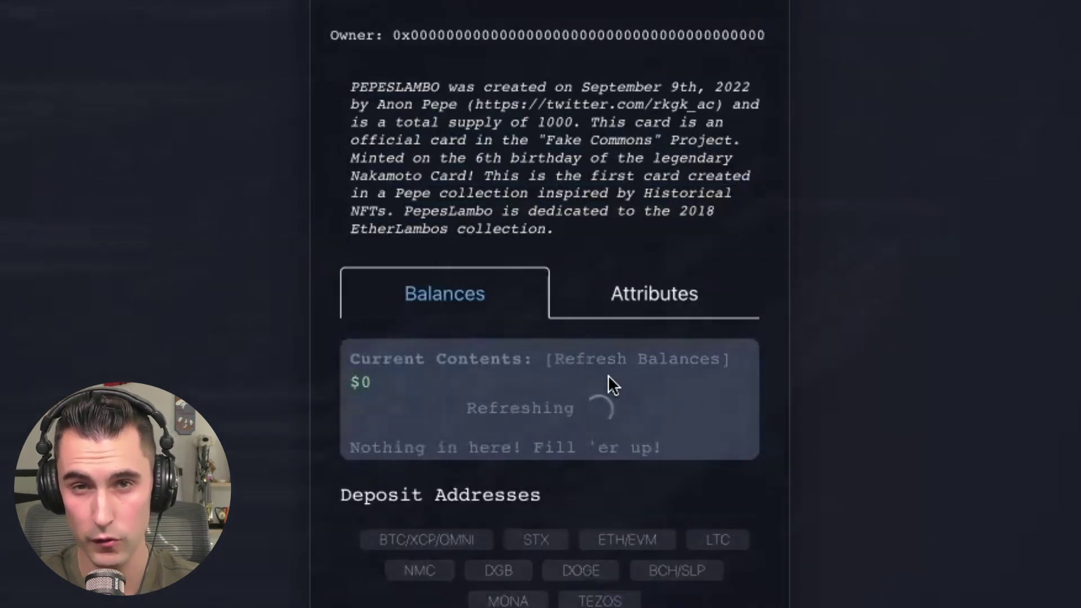
scroll(608, 376, "down", 2)
scroll(614, 278, "down", 1)
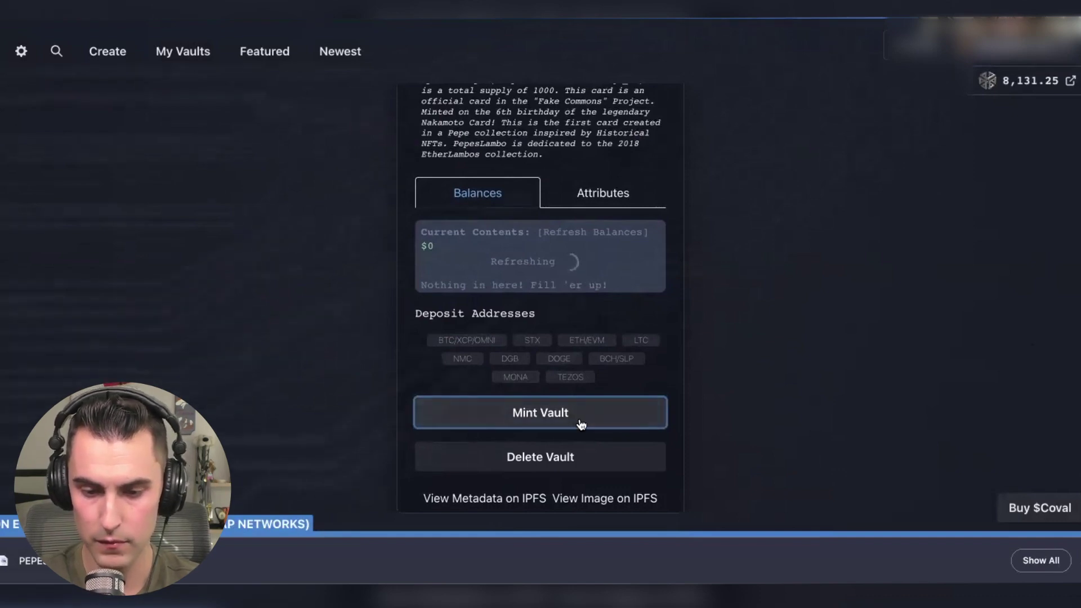
Mint the PEPESLAMBO vault on Ethereum, signing the wallet request and waiting for completion.
left_click(613, 420)
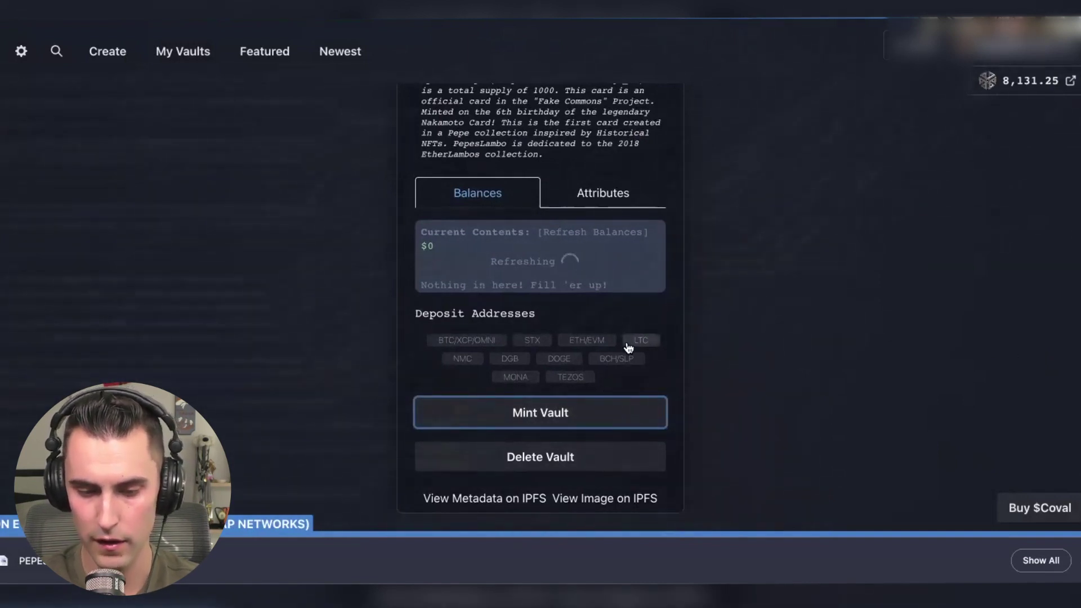
left_click(575, 404)
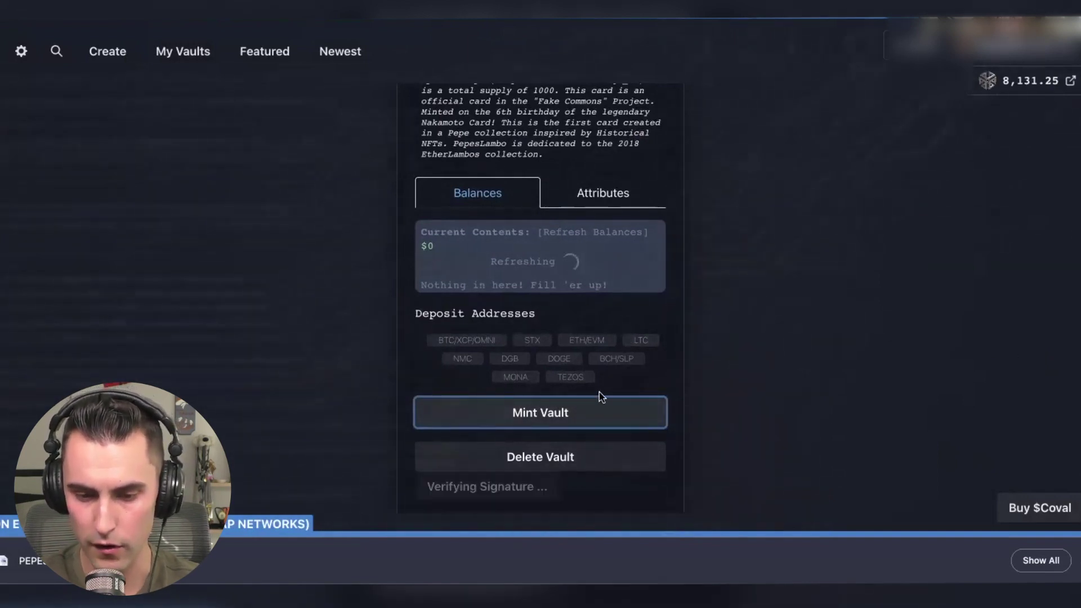
left_click(550, 422)
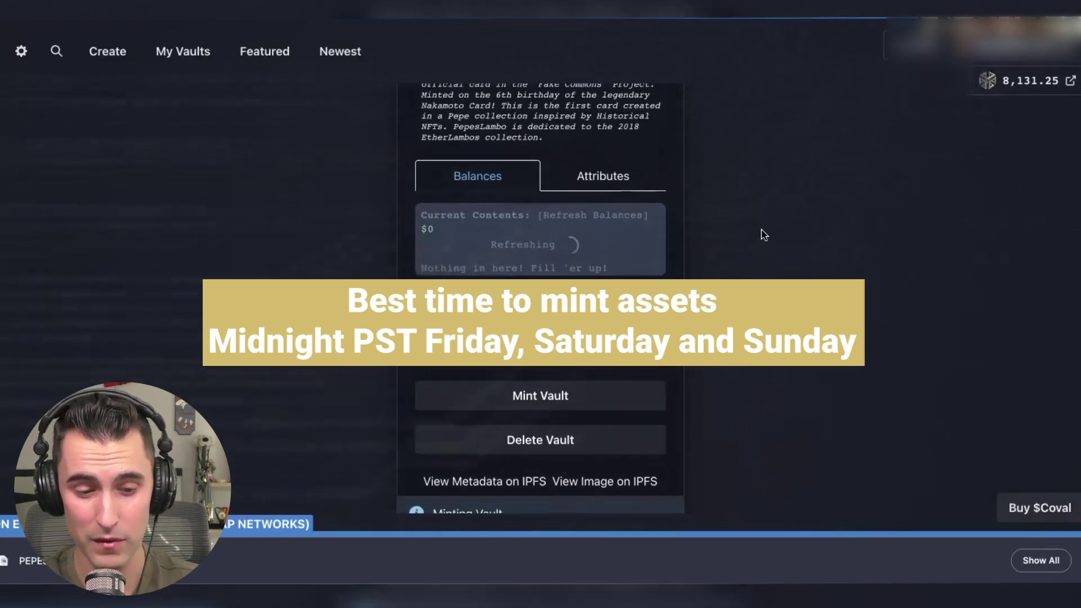
left_click(1077, 560)
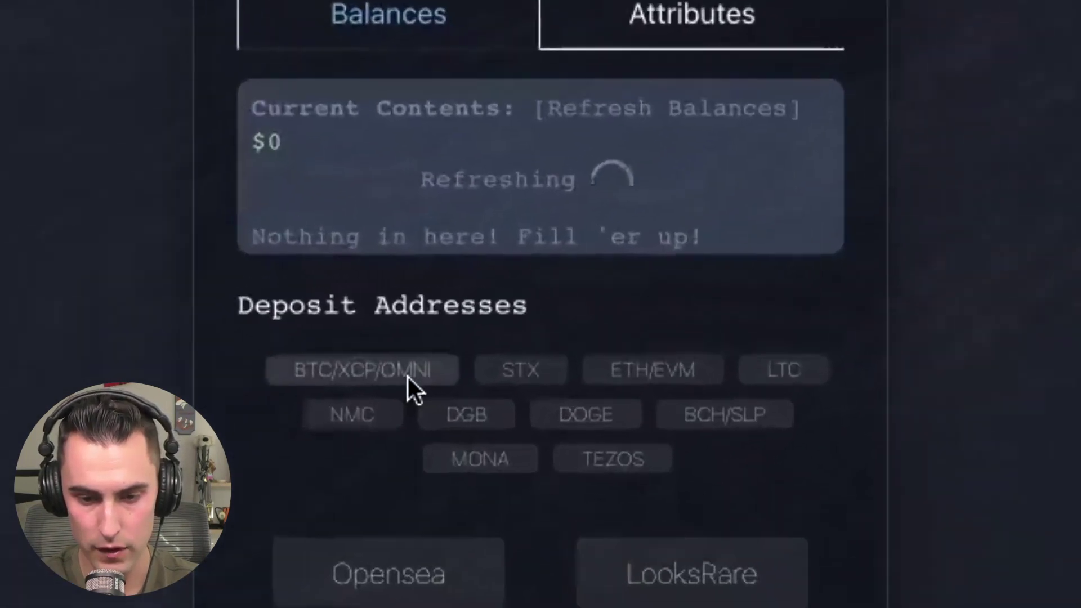
Copy the vault's BTC/XCP/OMNI deposit address, then close the deposit address window.
left_click(464, 304)
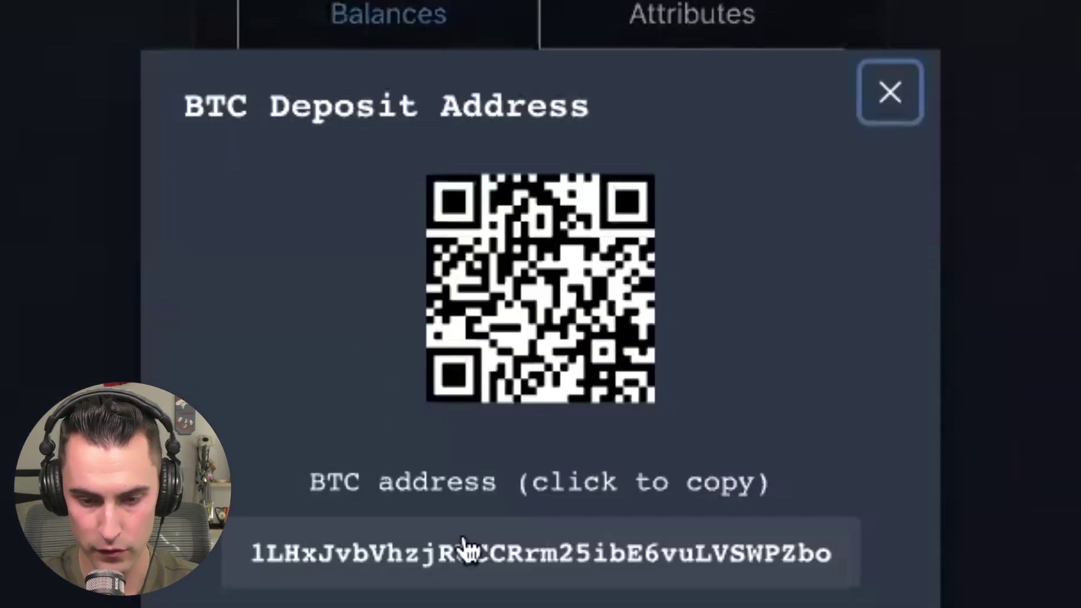
left_click(436, 560)
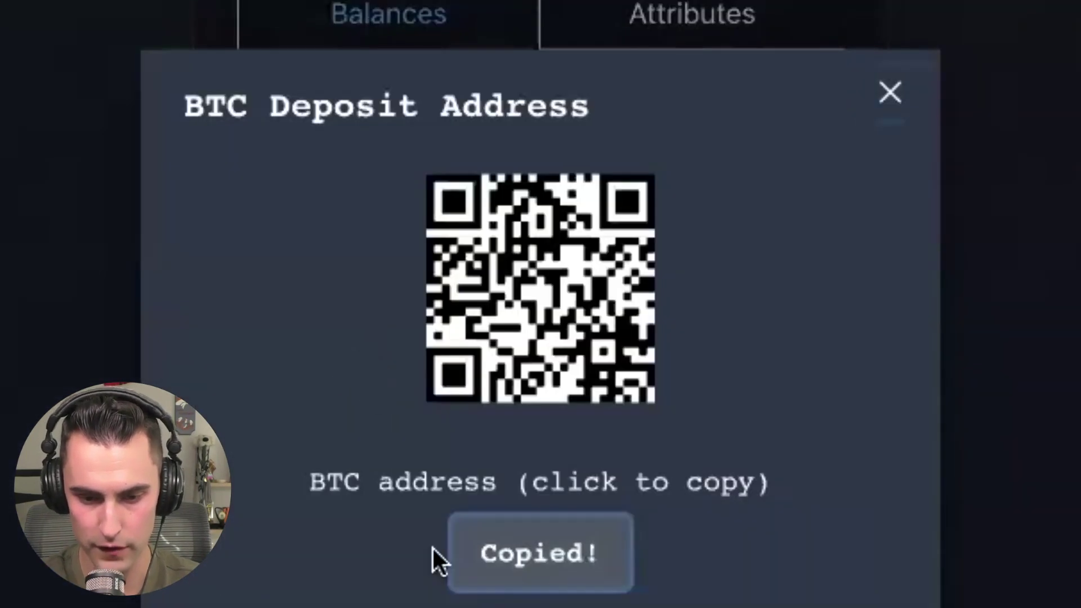
left_click(572, 561)
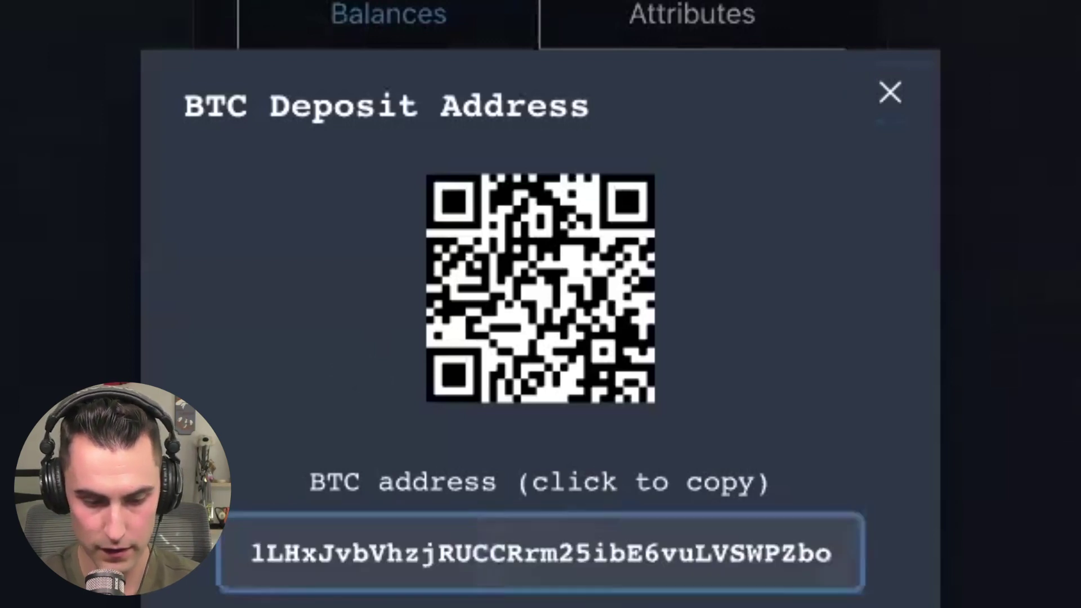
key("Escape")
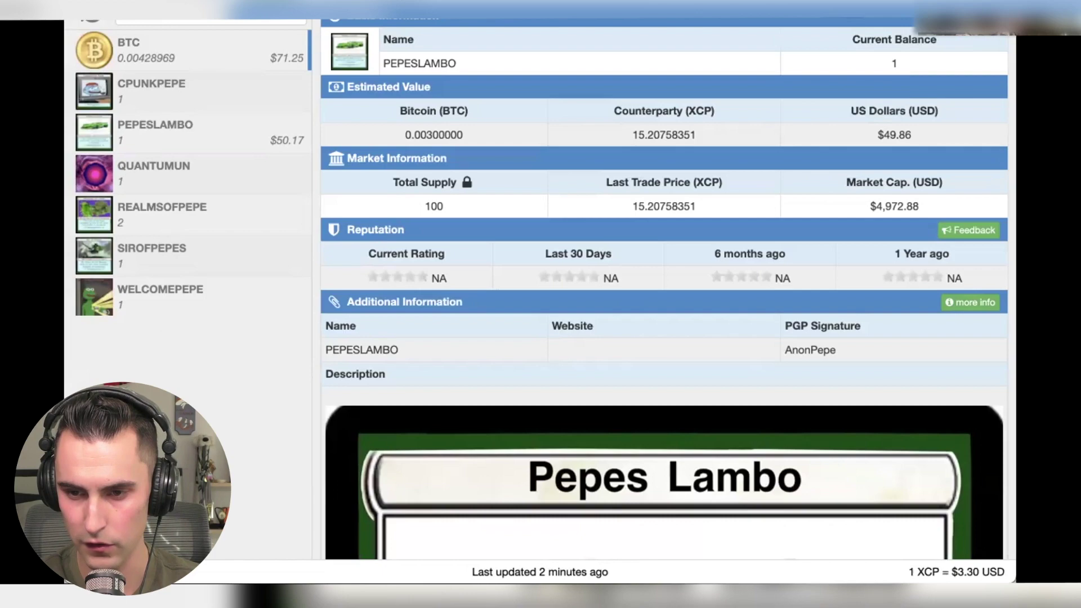
Send the full balance of 1 PEPESLAMBO to the pasted vault deposit address and confirm the broadcast.
left_click(852, 17)
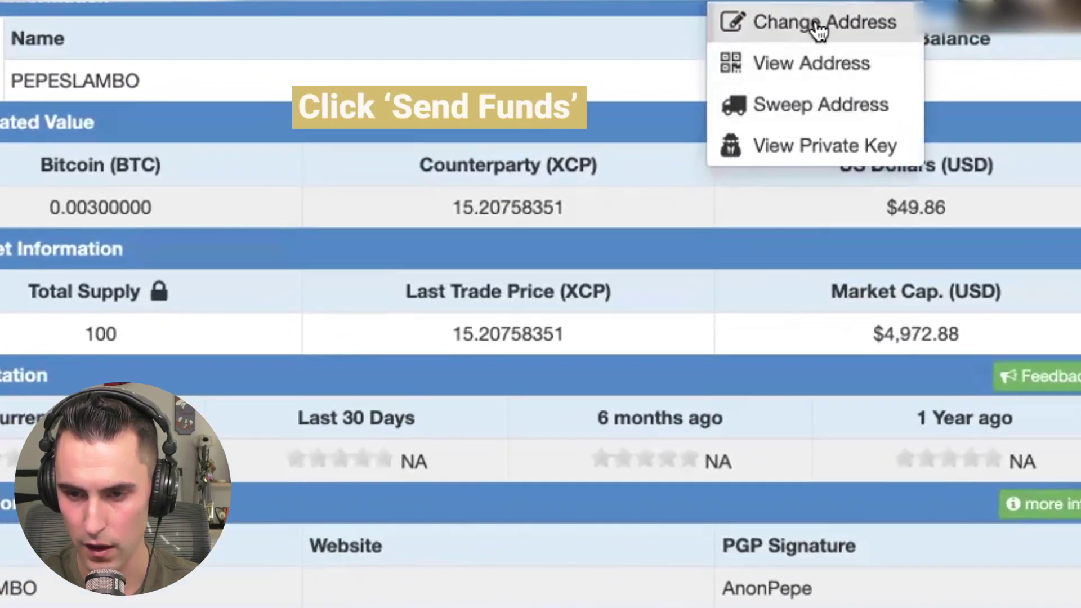
left_click(749, 6)
left_click(746, 25)
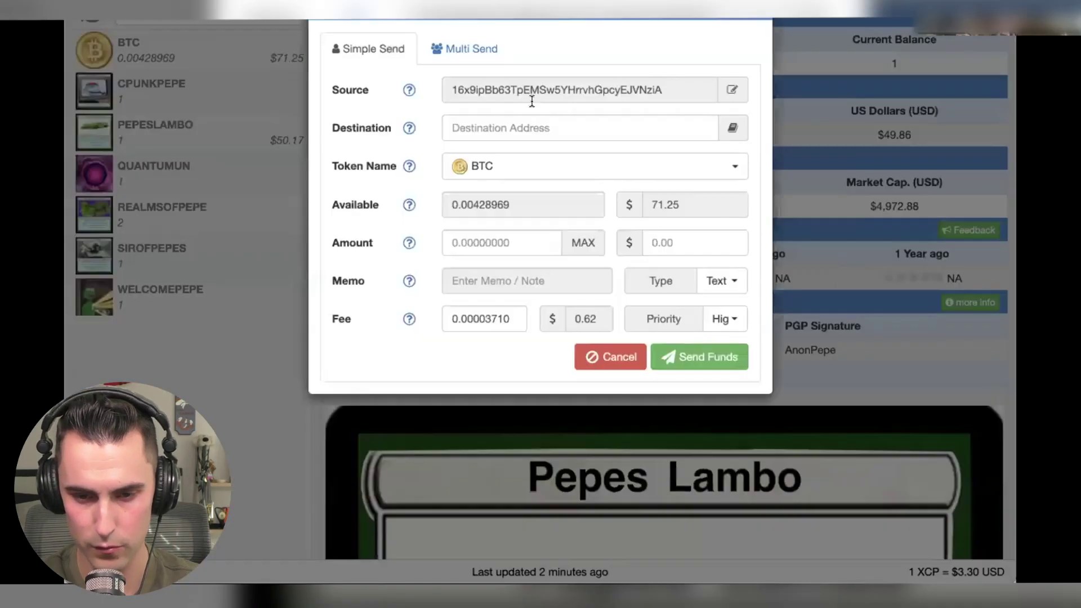
key("ctrl+v")
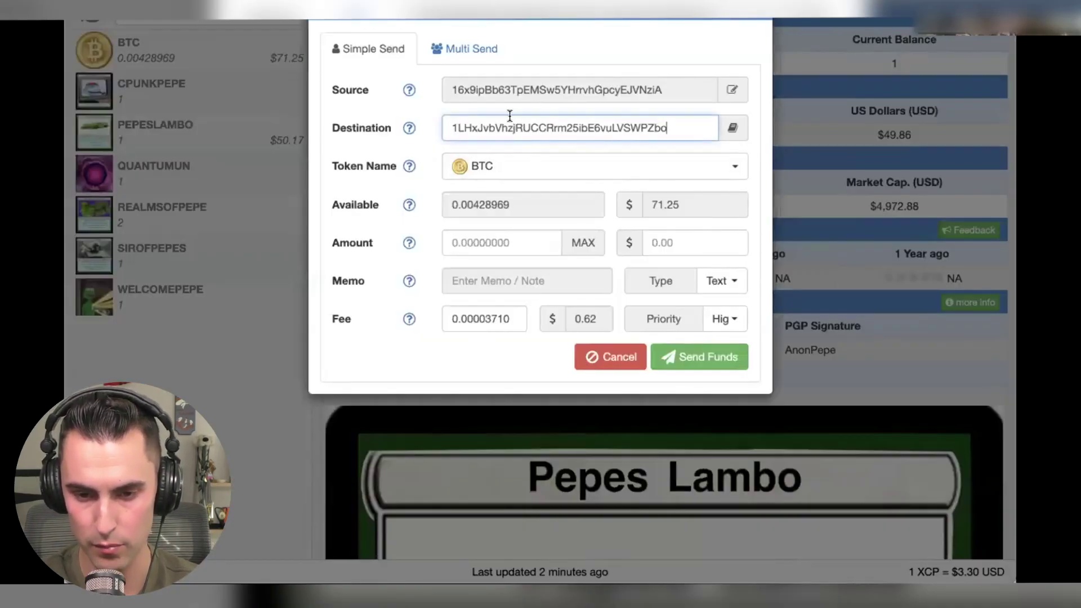
left_click(536, 172)
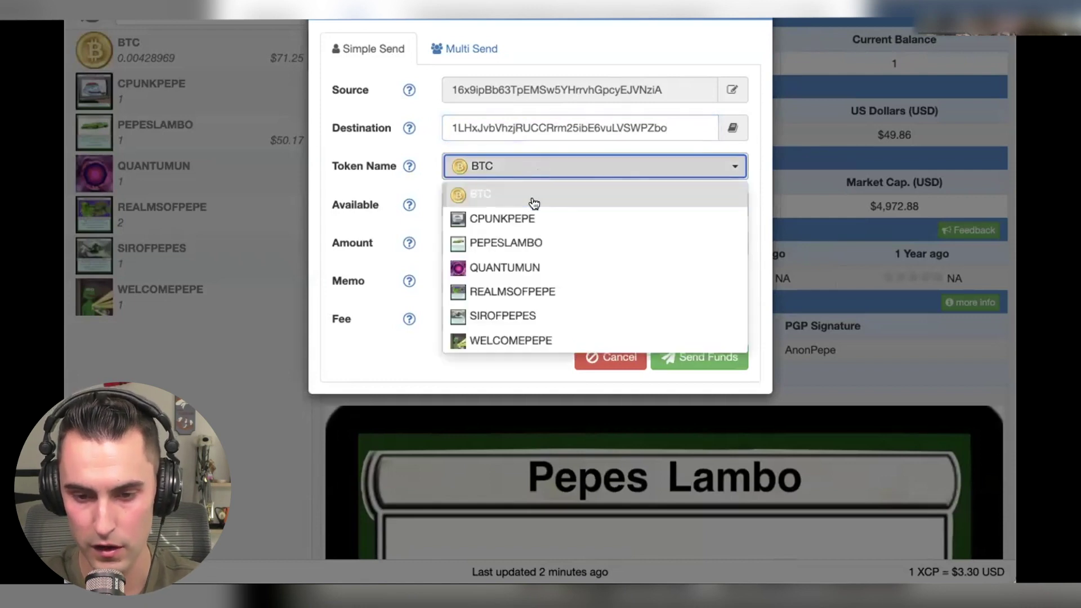
left_click(534, 243)
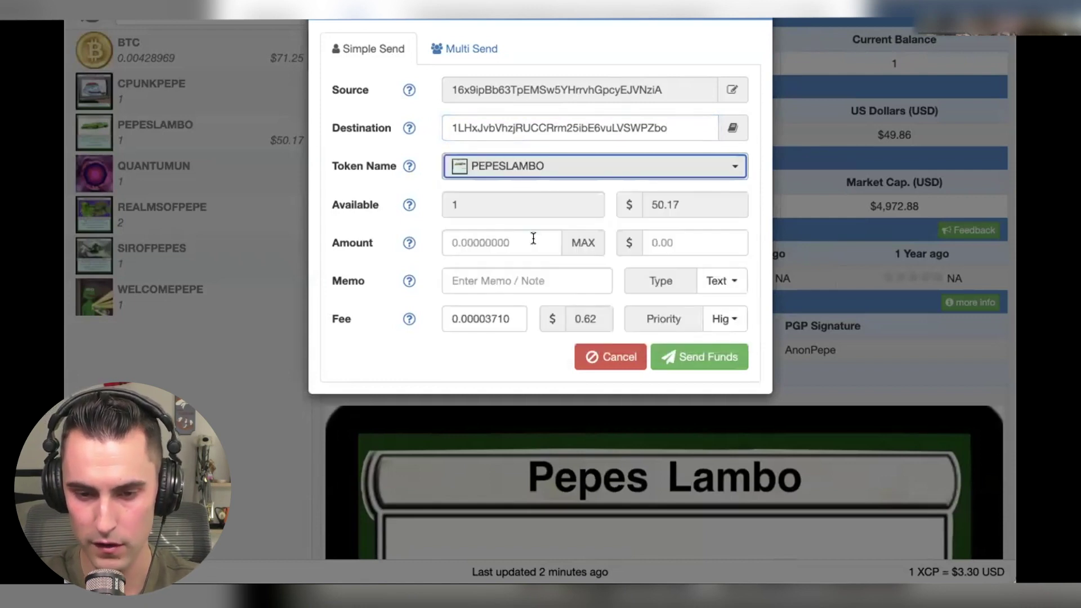
left_click(579, 241)
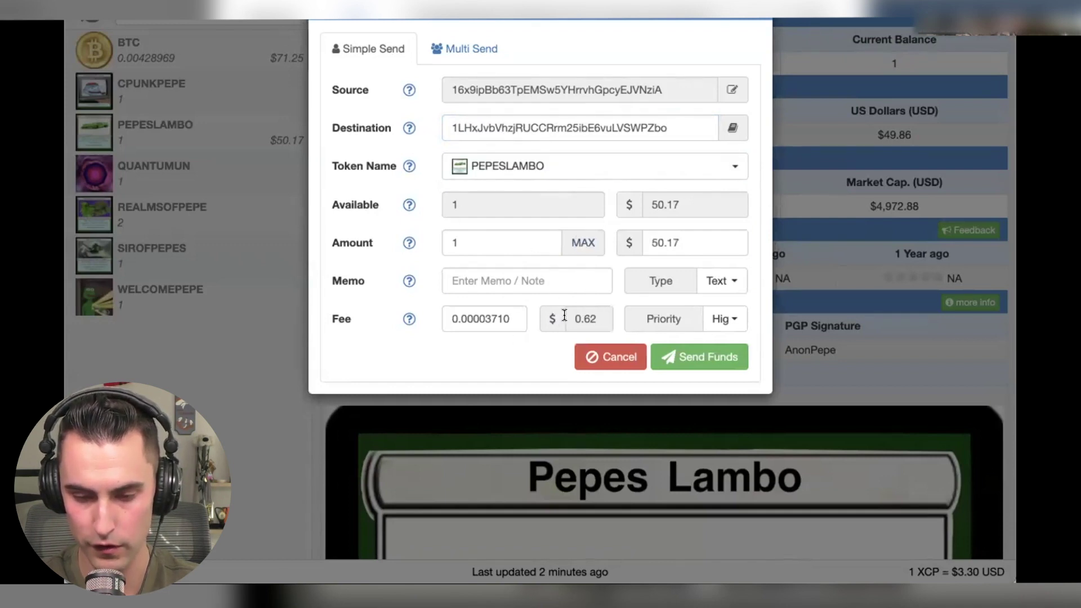
left_click(708, 358)
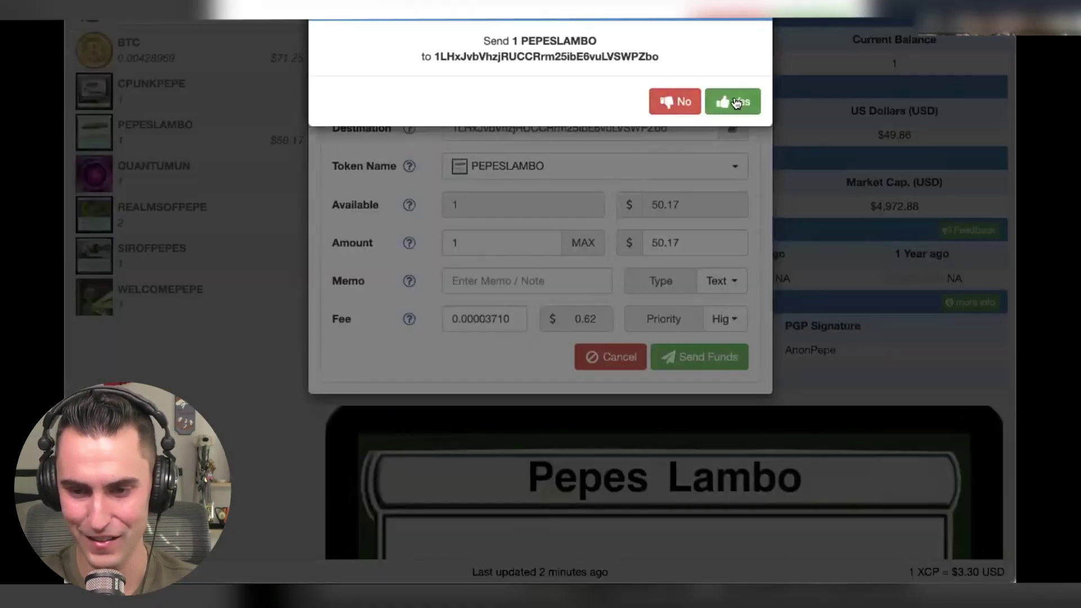
left_click(736, 102)
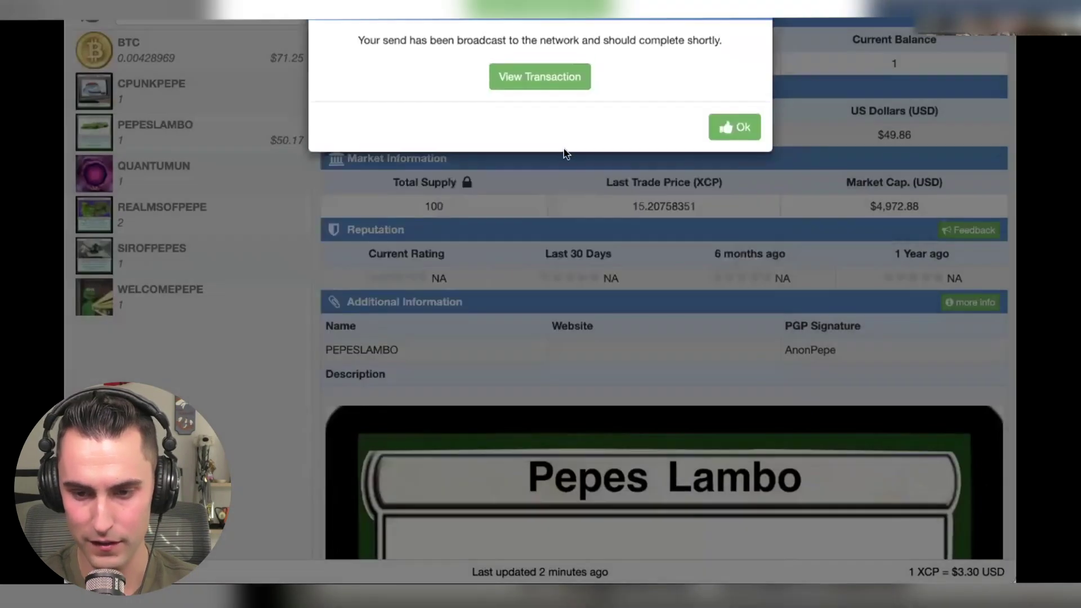
left_click(729, 127)
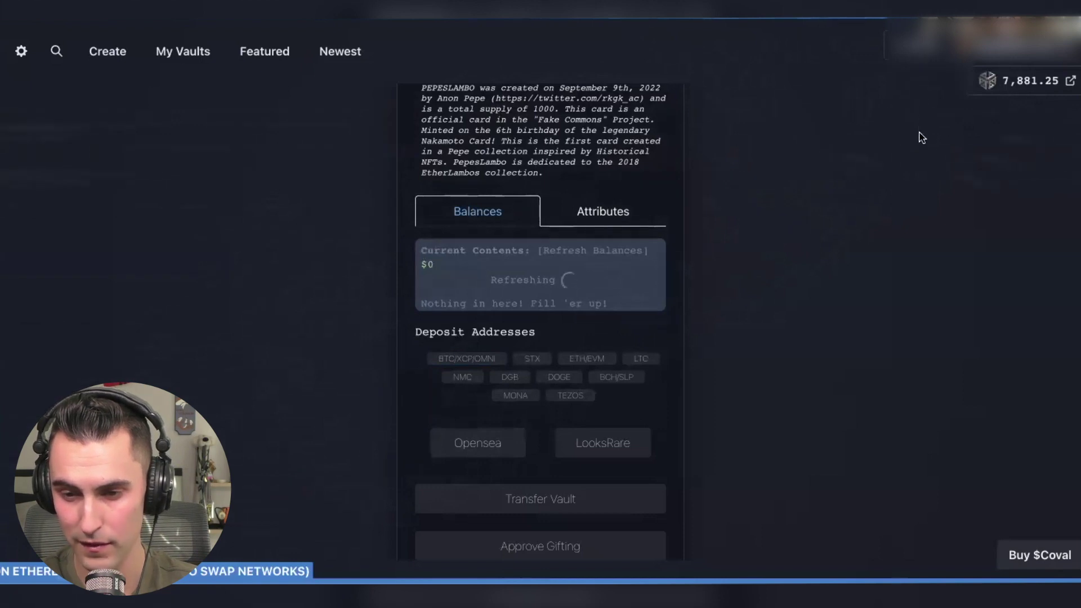
Scroll the PEPESLAMBO vault page to check its owner and balance refresh status.
scroll(702, 199, "up", 2)
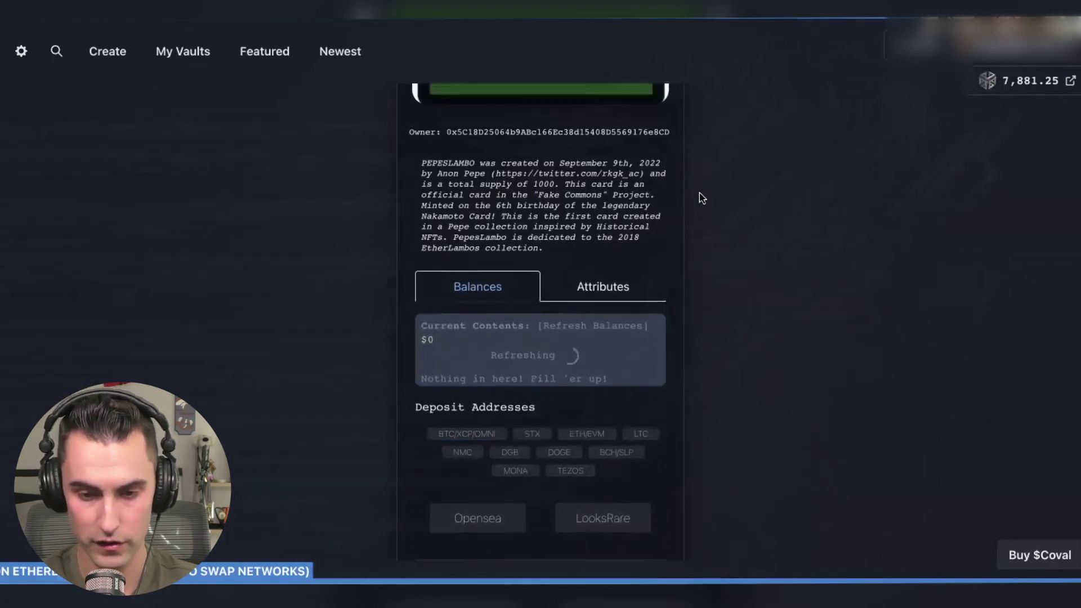
scroll(702, 198, "down", 2)
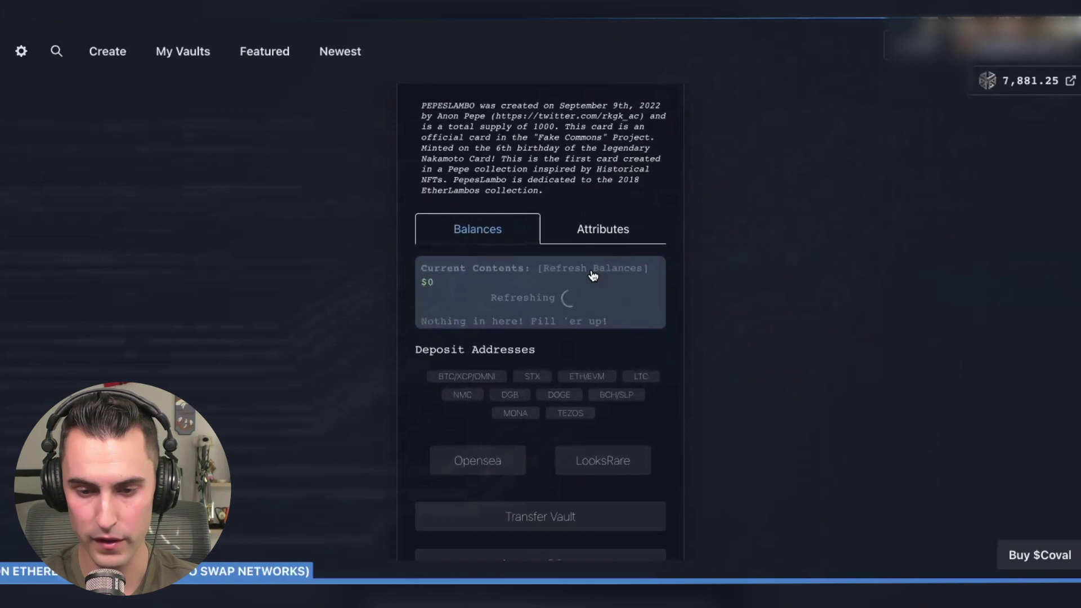